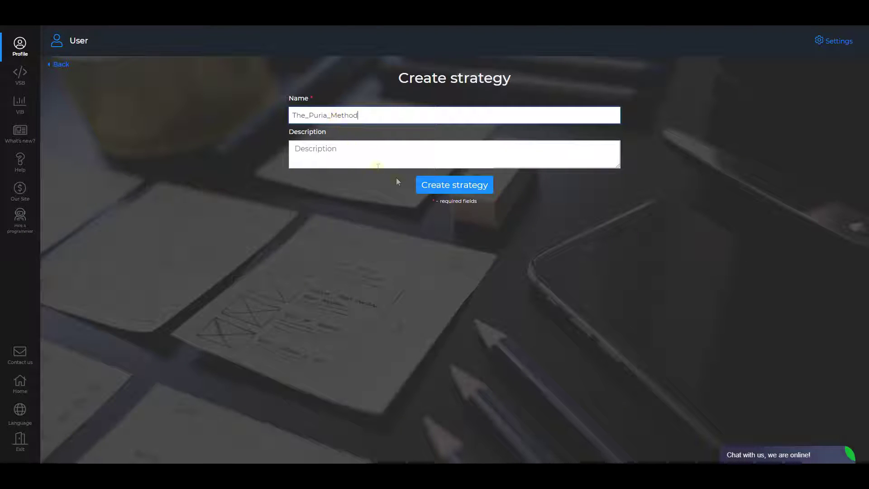
Step: Create the strategy The_Puria_Method and rename its first rule to BUY
left_click(421, 189)
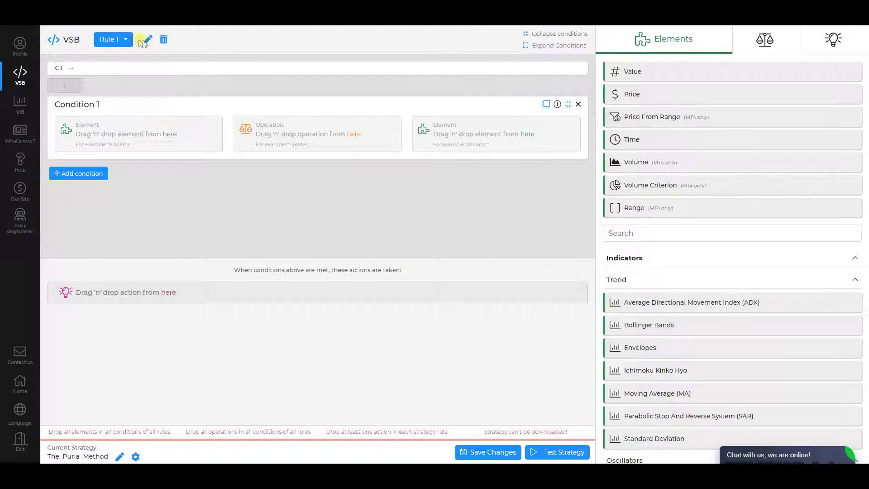
left_click(141, 41)
triple_click(130, 39)
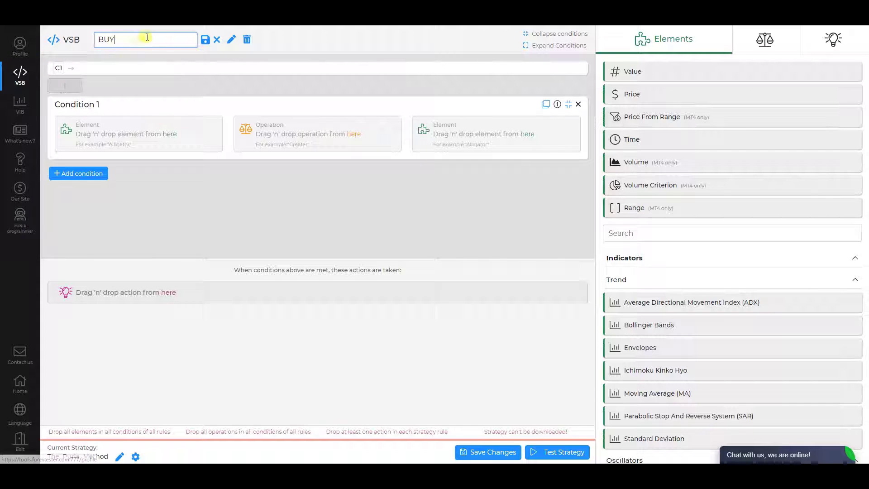
left_click(209, 43)
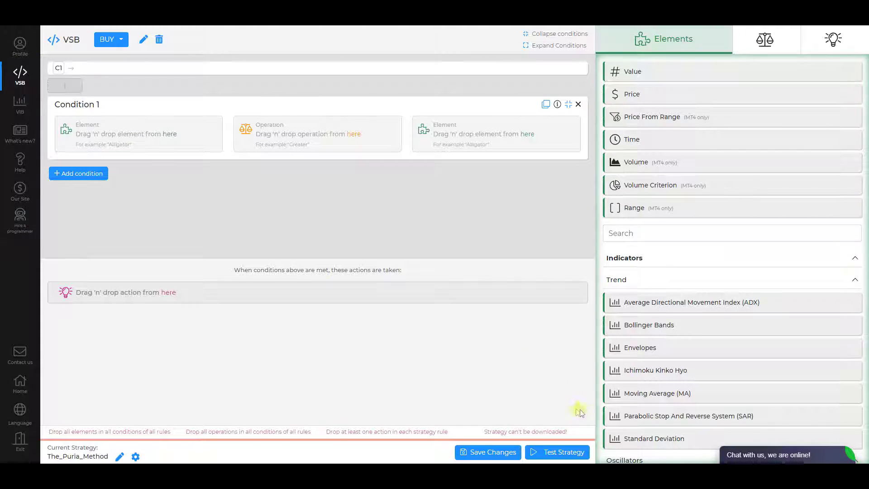
Step: Set Condition 1 to a 5-period exponential Moving Average crossing from bottom to top
left_click_drag(619, 394, 153, 137)
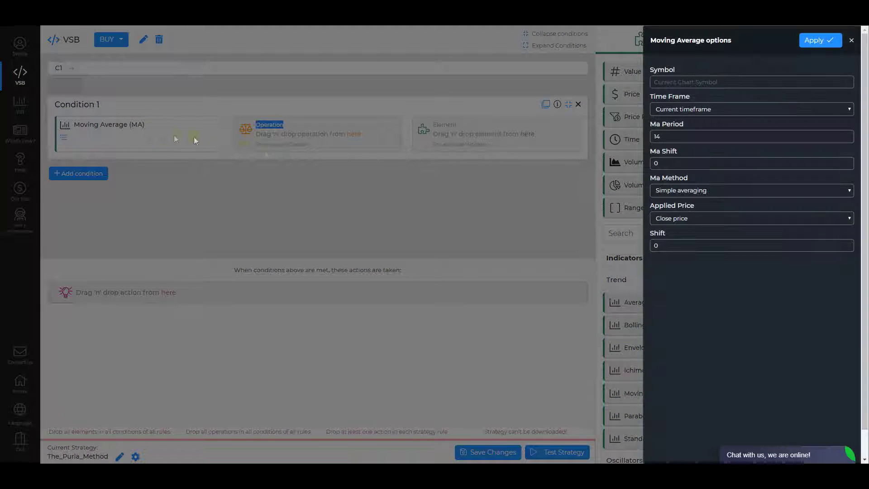
key("BackSpace")
key("BackSpace")
type("5")
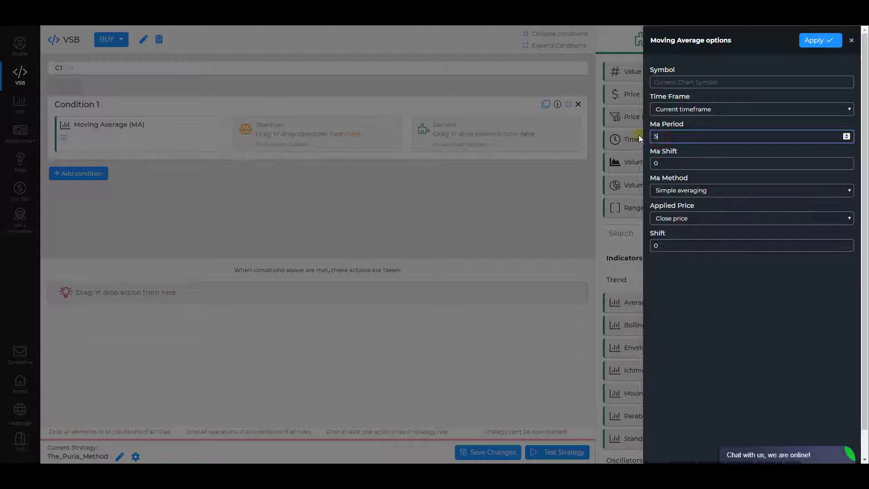
left_click(670, 191)
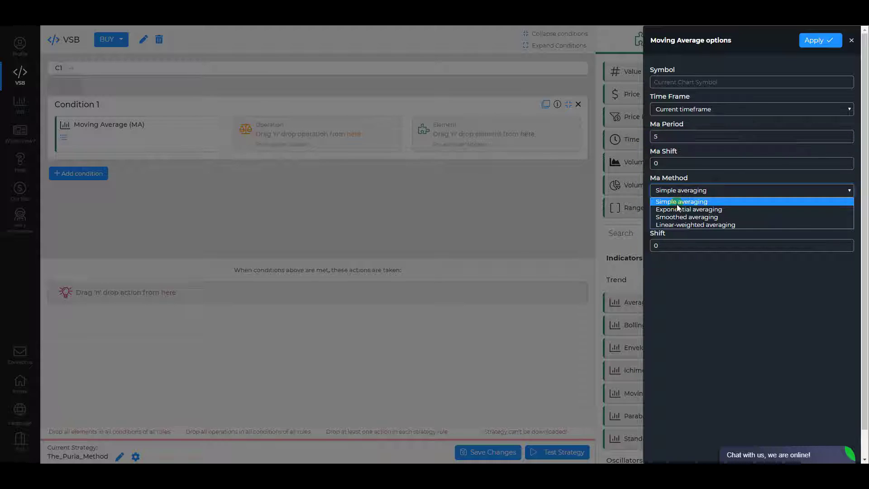
left_click(678, 209)
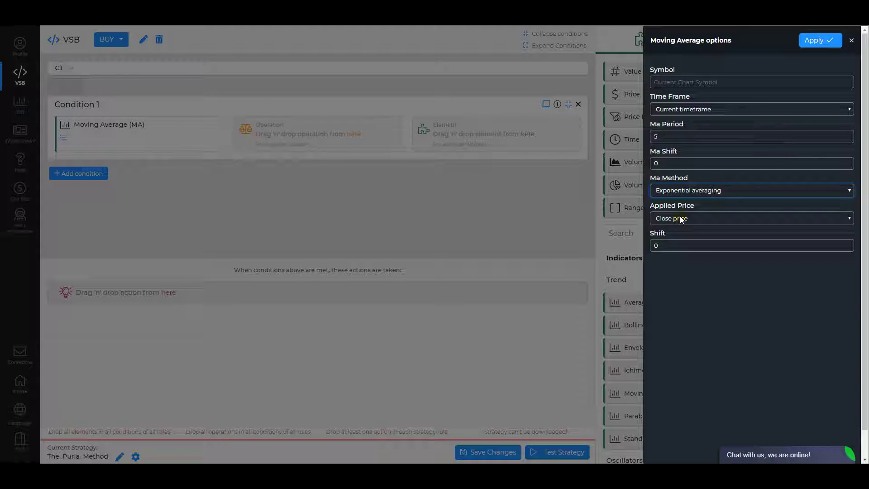
left_click(817, 40)
left_click(354, 132)
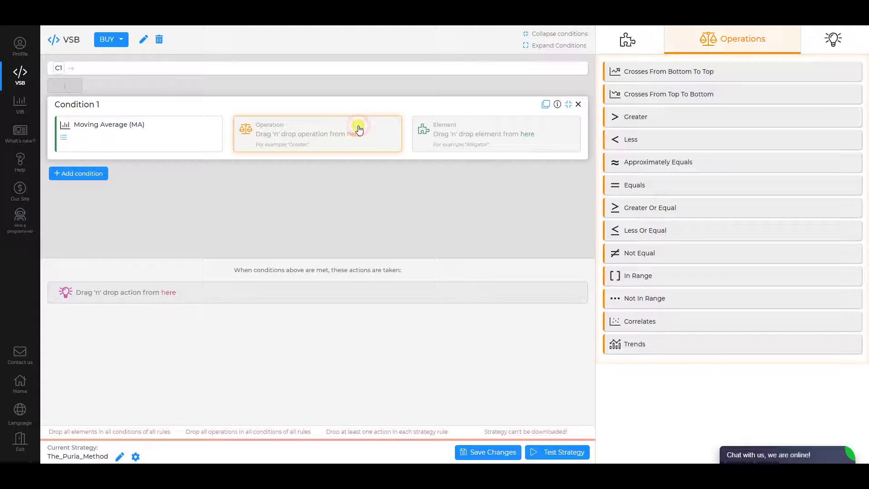
left_click_drag(614, 72, 296, 138)
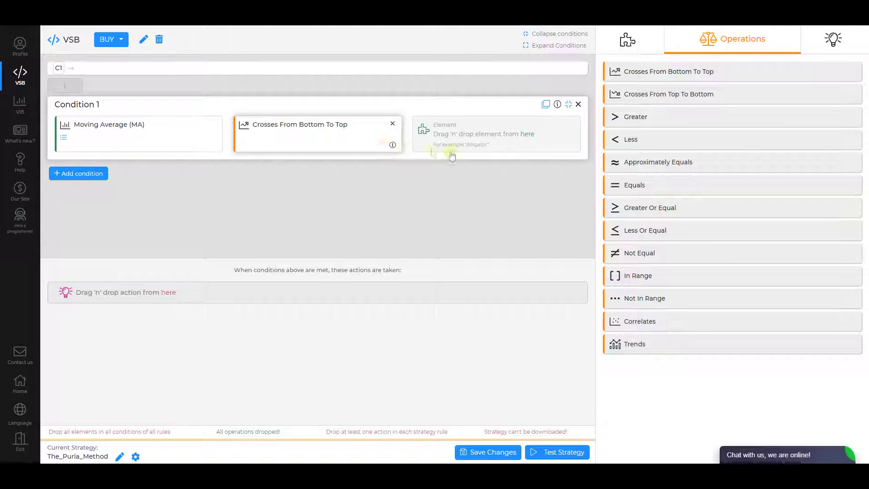
left_click(488, 143)
Step: Compare it with a 75-period linear-weighted MA of minimum prices and add Condition 2
left_click_drag(672, 398, 495, 135)
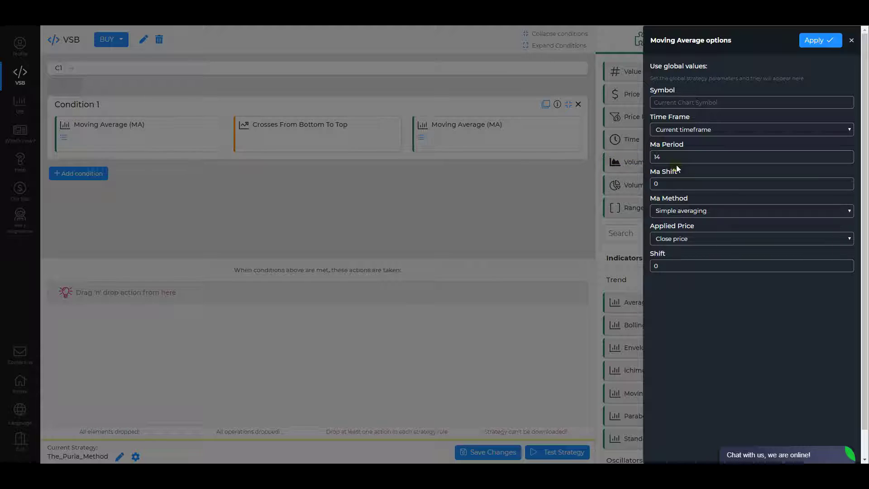
type("75")
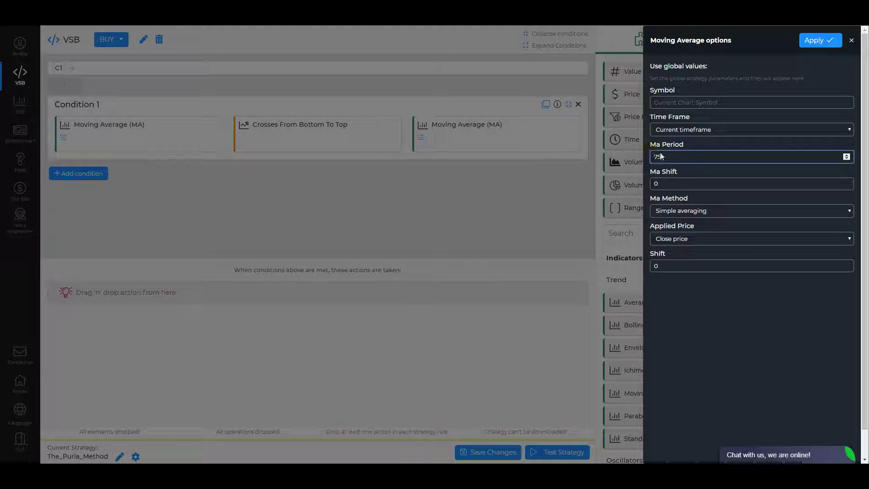
left_click(705, 213)
left_click(699, 245)
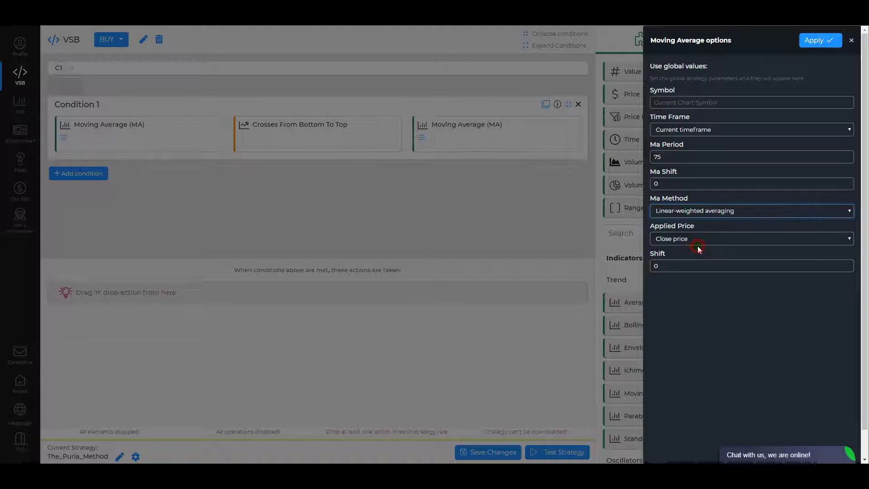
left_click(696, 240)
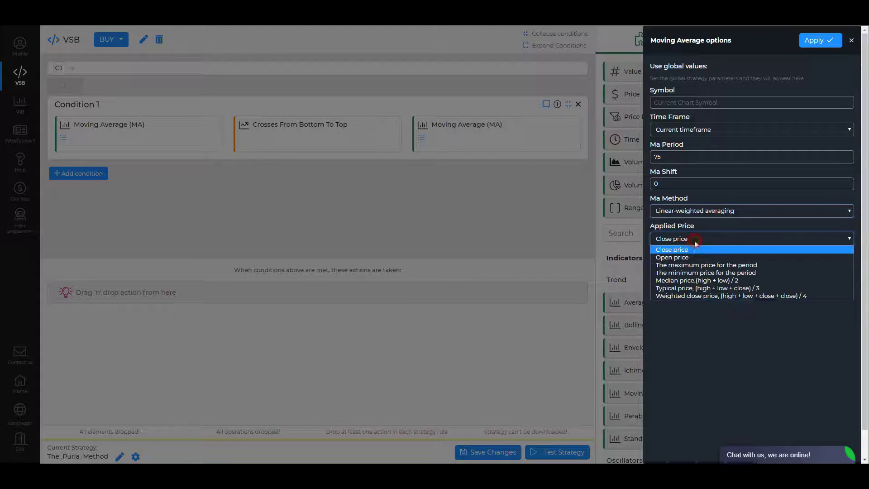
left_click(691, 271)
left_click(820, 40)
left_click(78, 173)
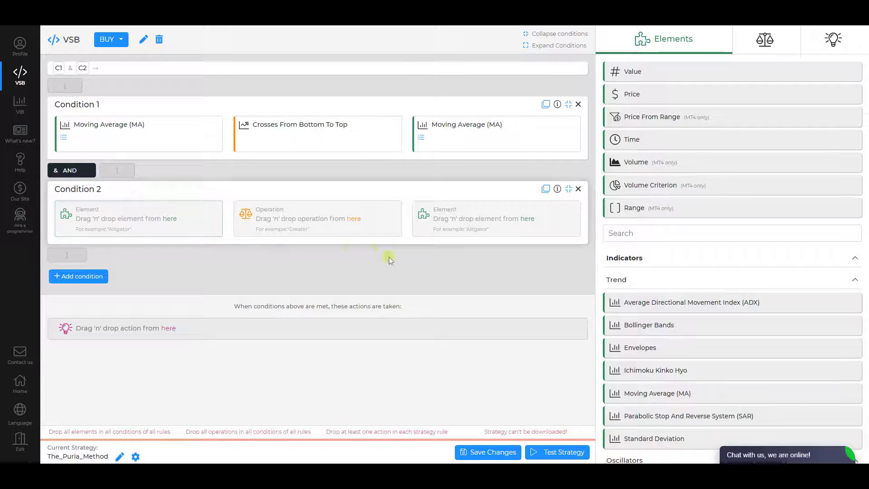
Step: Set Condition 2 to a 5-period exponential MA crossing from bottom to top
left_click_drag(644, 392, 181, 222)
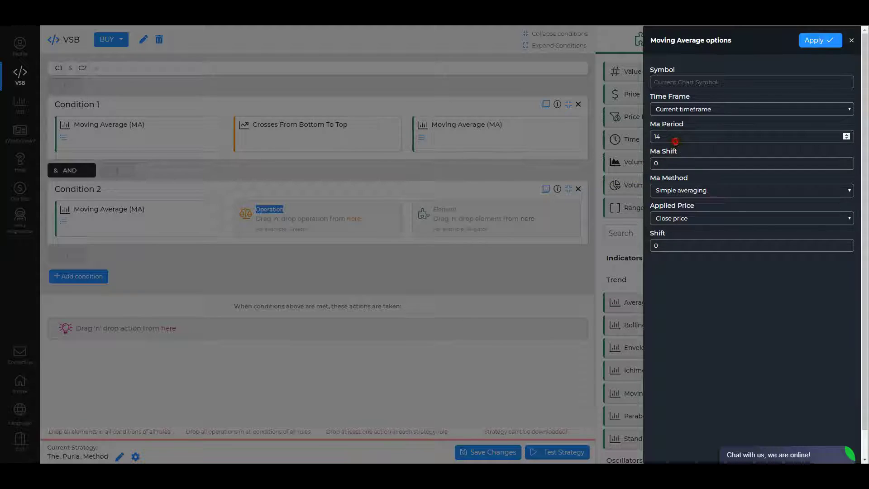
double_click(675, 141)
type("5")
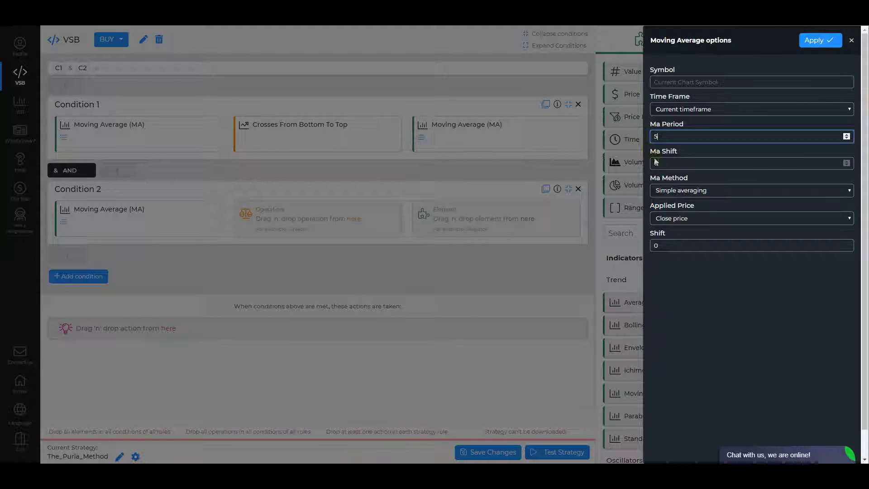
left_click(673, 195)
left_click(676, 209)
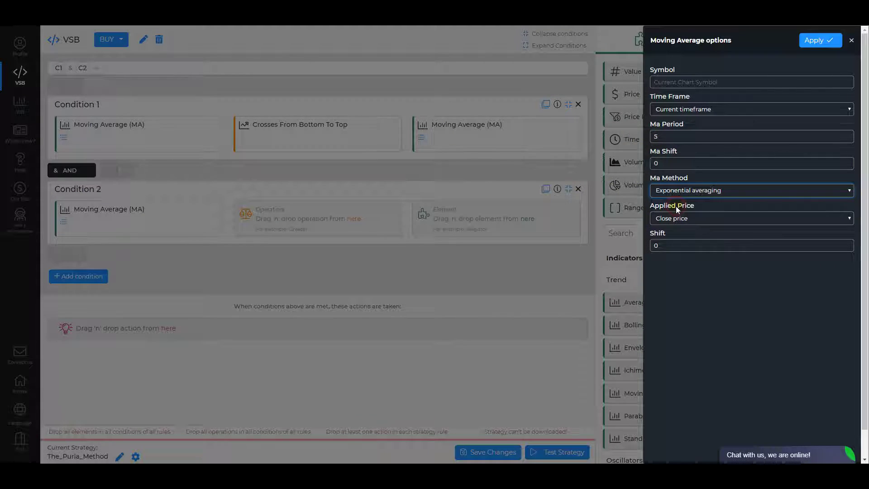
left_click(813, 42)
left_click(364, 224)
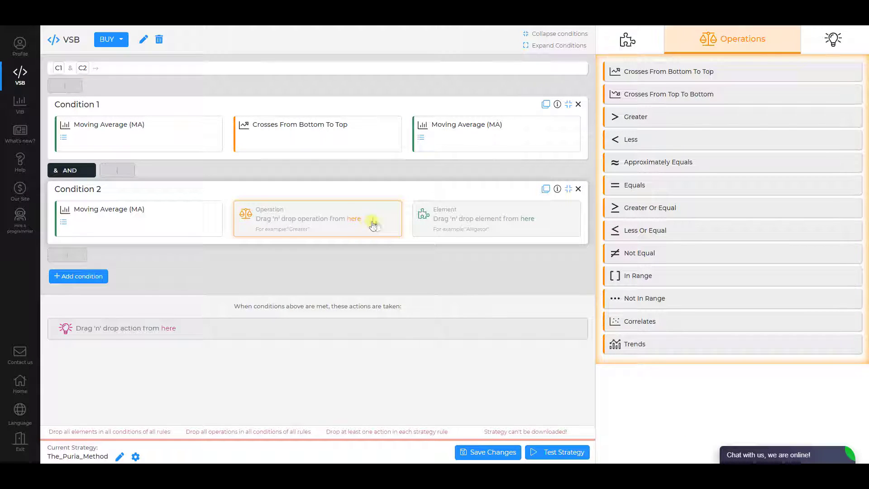
left_click_drag(637, 74, 367, 227)
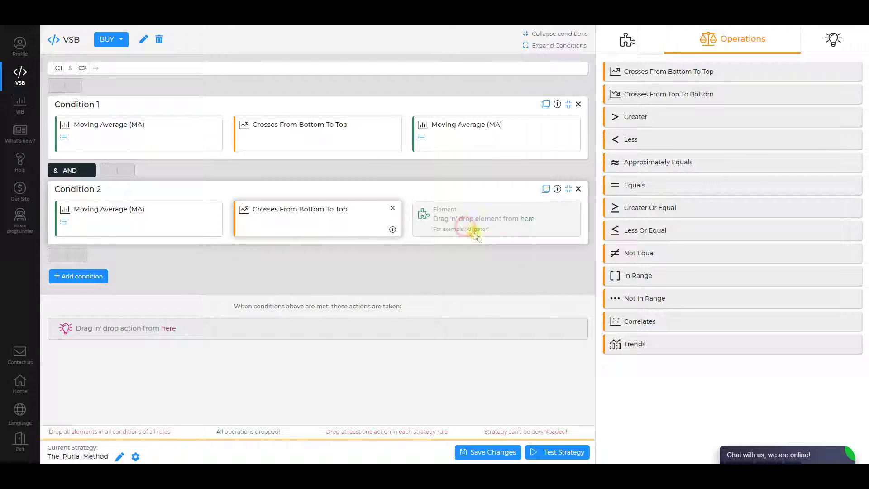
Step: Compare it with an 85-period linear-weighted MA of minimum prices and add Condition 3
left_click_drag(651, 392, 502, 216)
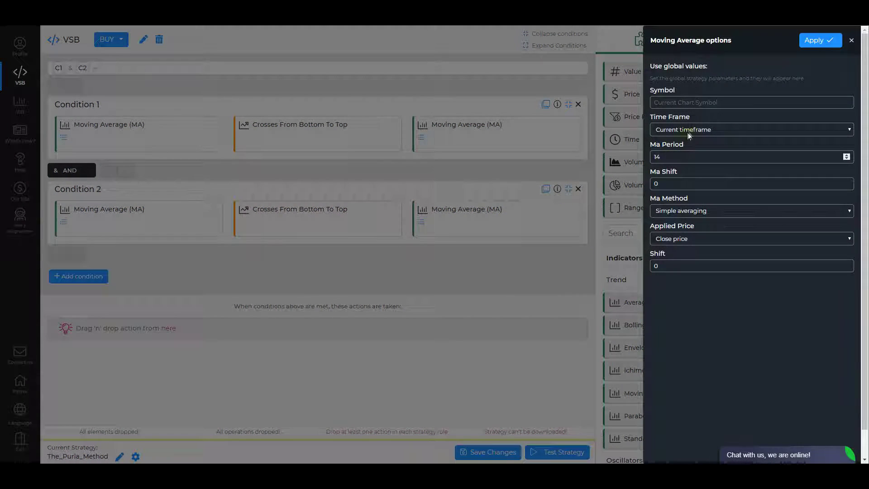
double_click(688, 156)
type("85")
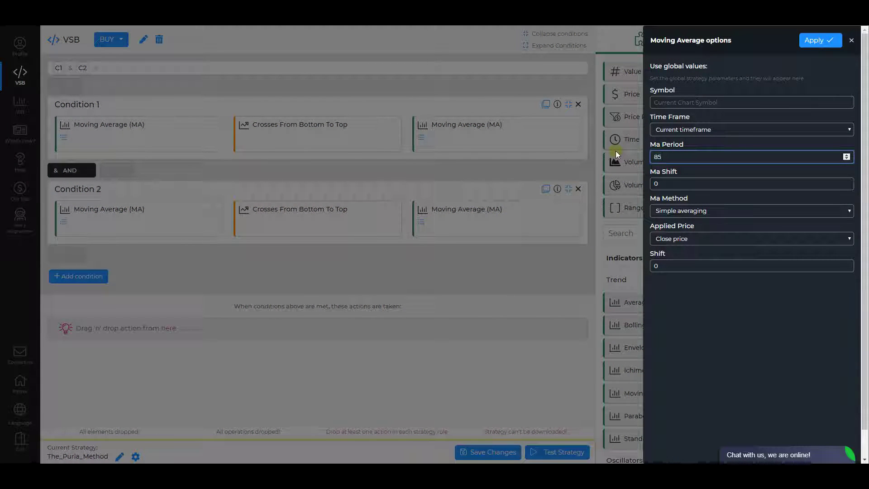
left_click(677, 212)
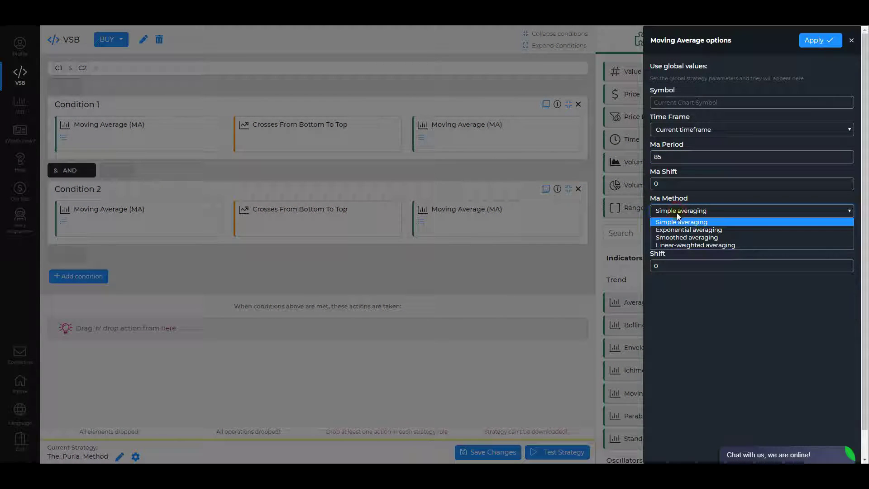
left_click(684, 244)
left_click(686, 239)
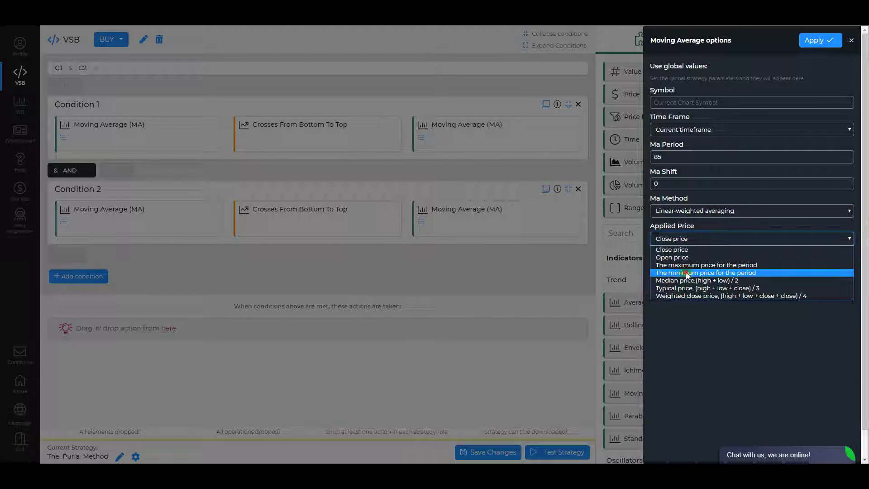
left_click(684, 273)
left_click(812, 41)
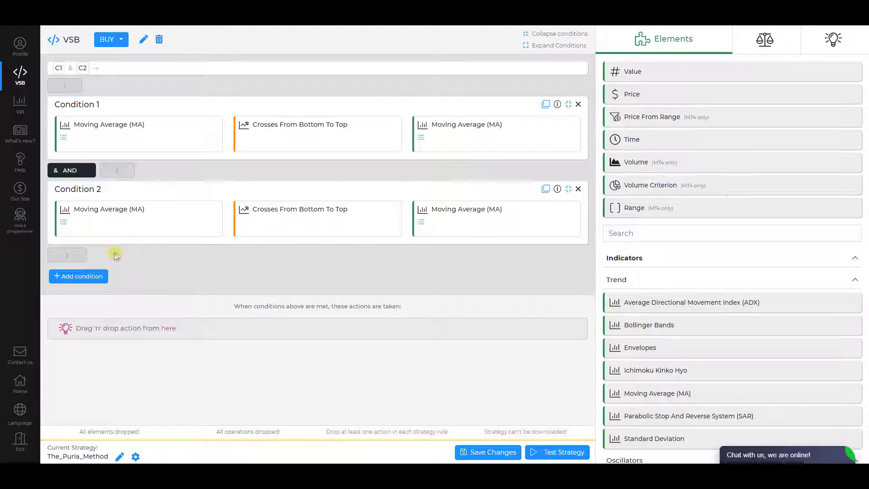
left_click(82, 278)
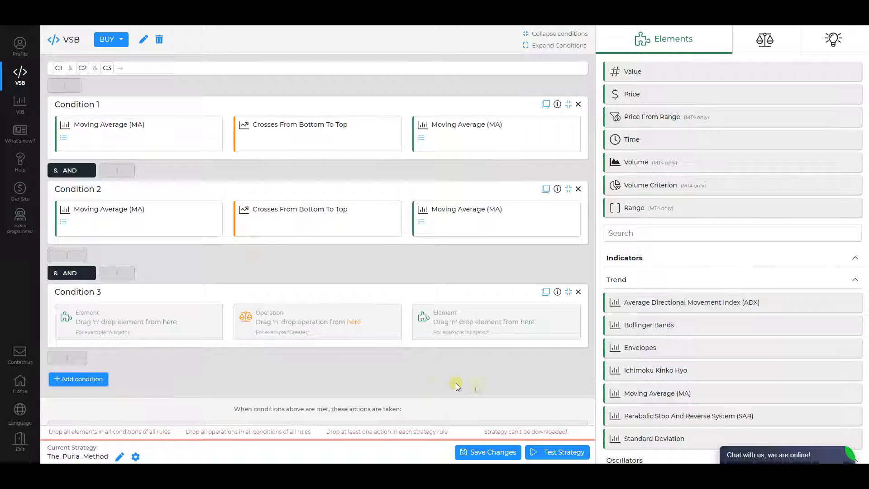
Step: Put MACD with fast EMA 15 and signal period 1 into Condition 3
scroll(646, 346, "down", 8)
left_click_drag(654, 280, 128, 332)
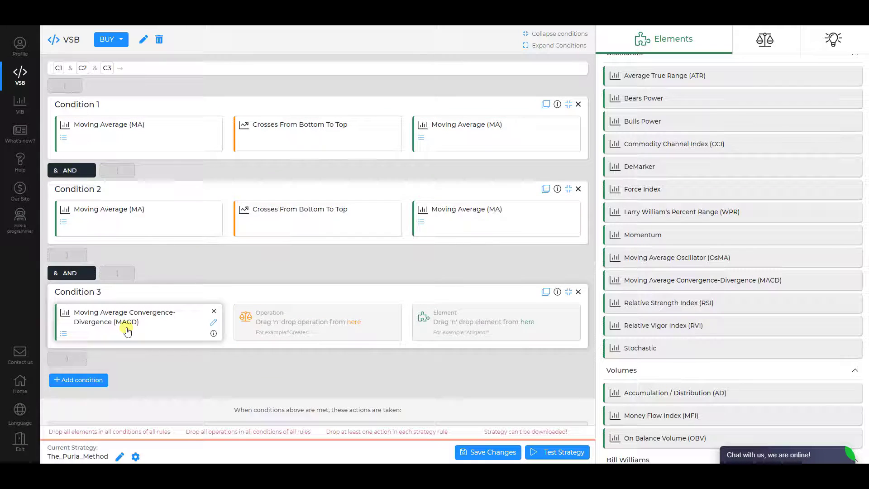
left_click(152, 327)
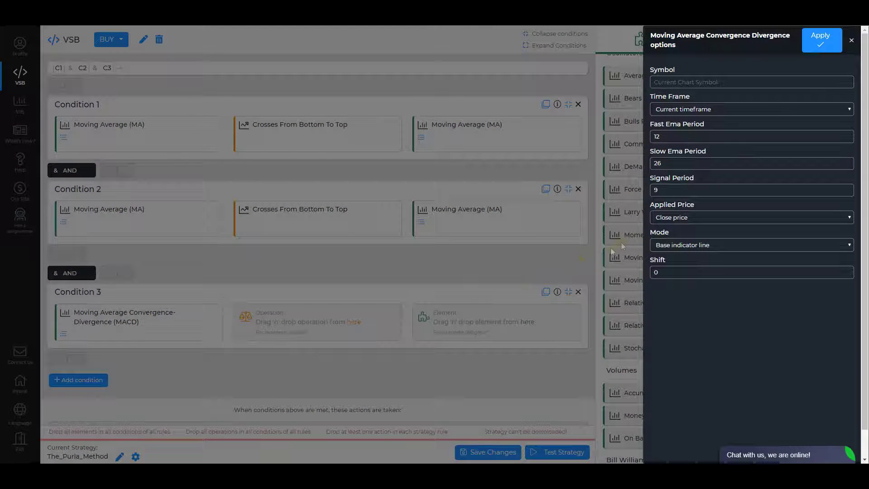
type("15")
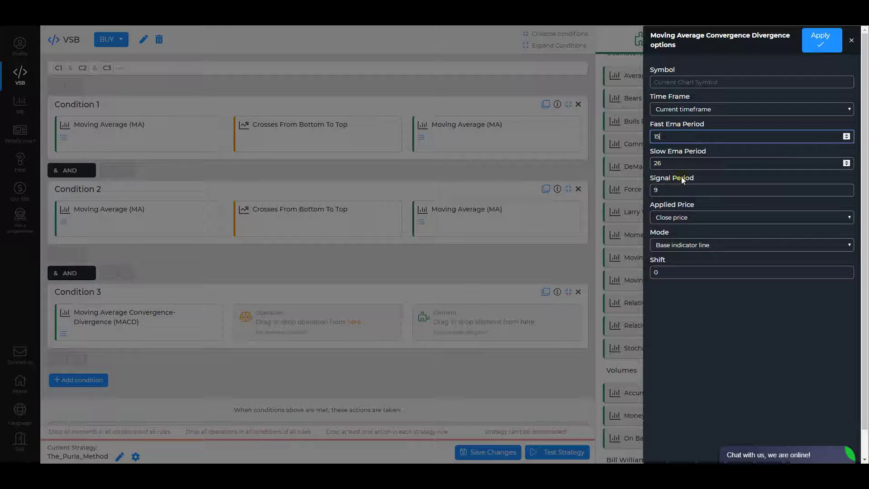
double_click(657, 189)
type("1")
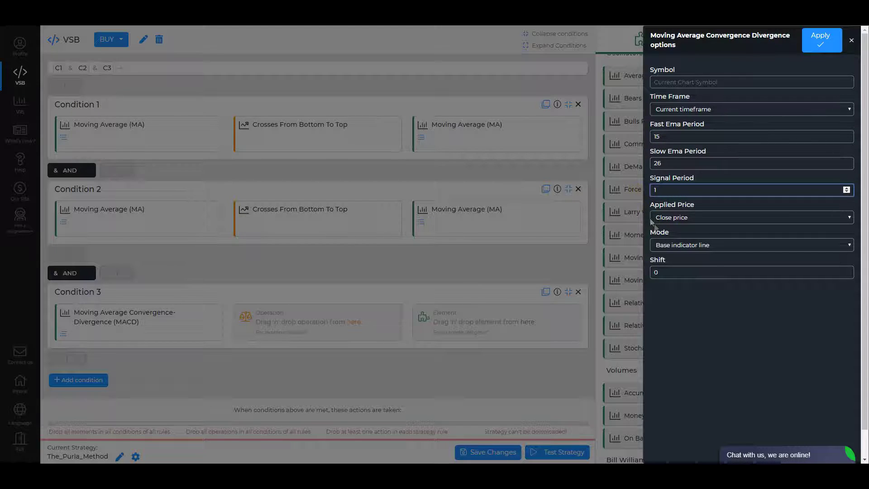
left_click(811, 44)
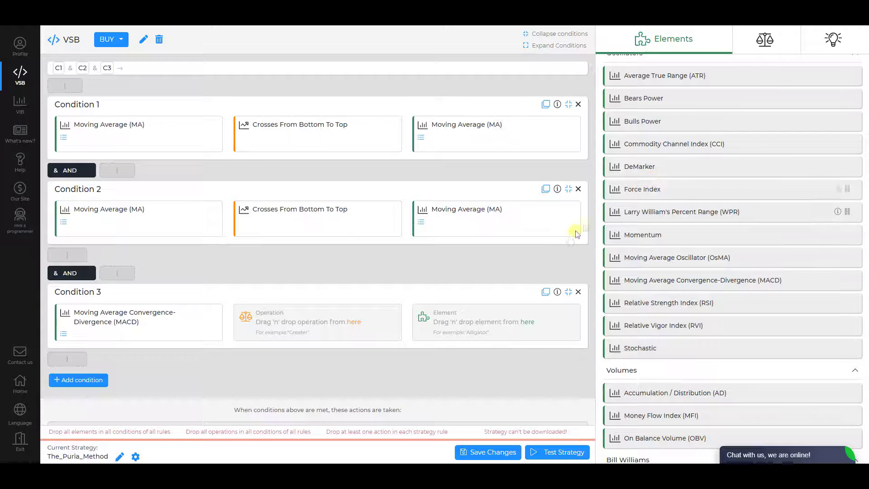
Step: Make Condition 3 check that MACD is Greater than a Value of 0
left_click(354, 322)
left_click_drag(646, 118, 339, 330)
left_click(461, 323)
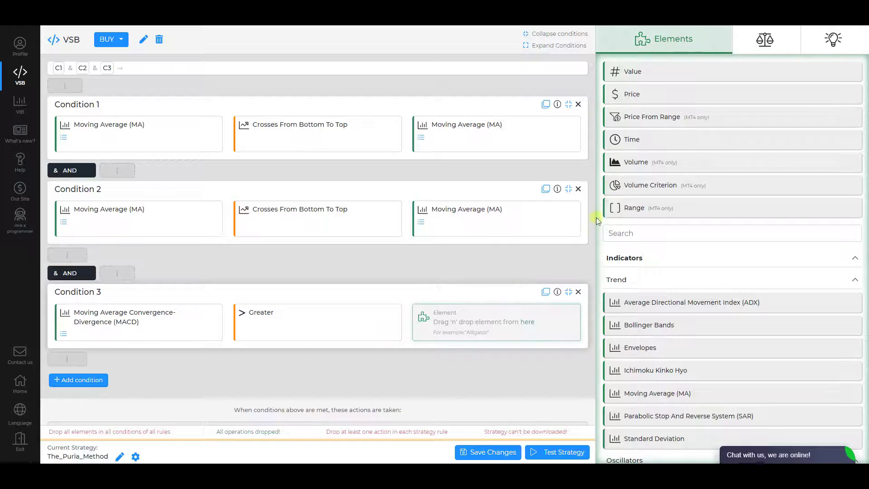
left_click_drag(614, 71, 478, 329)
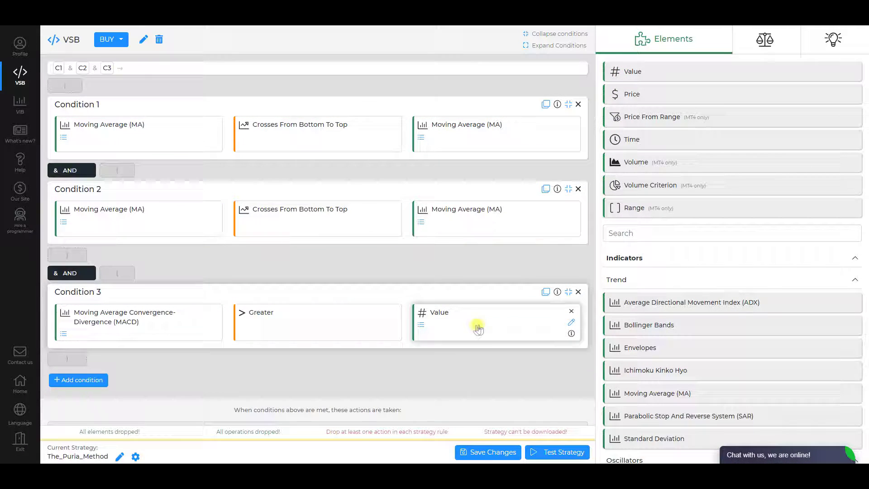
left_click(572, 323)
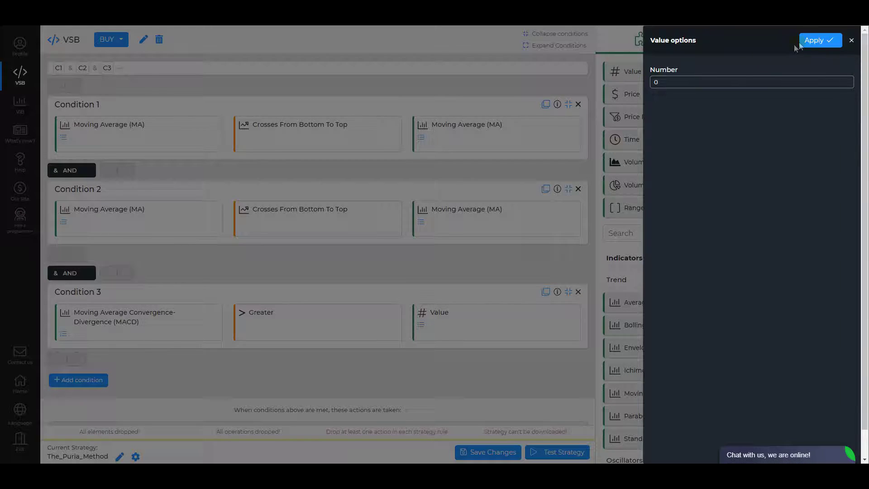
left_click(809, 41)
scroll(344, 354, "down", 3)
Step: Give BUY an Open Market Order action and add a new empty rule named SELL
left_click(388, 300)
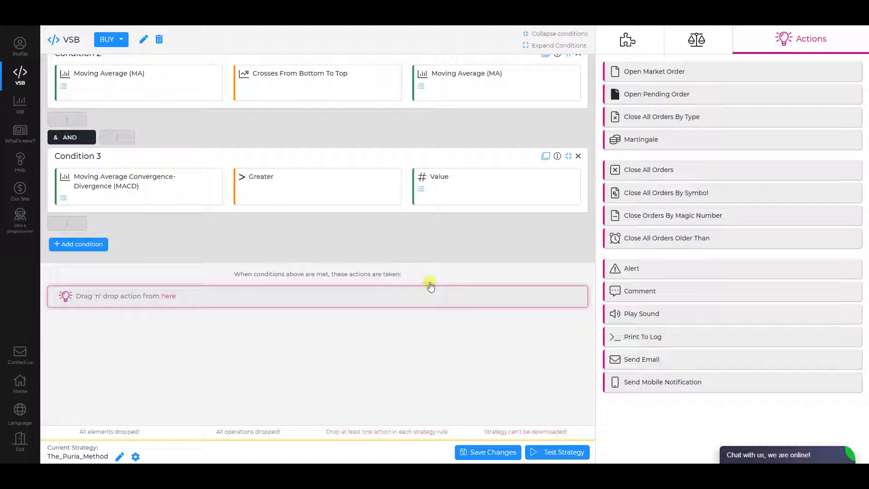
left_click_drag(628, 83, 392, 302)
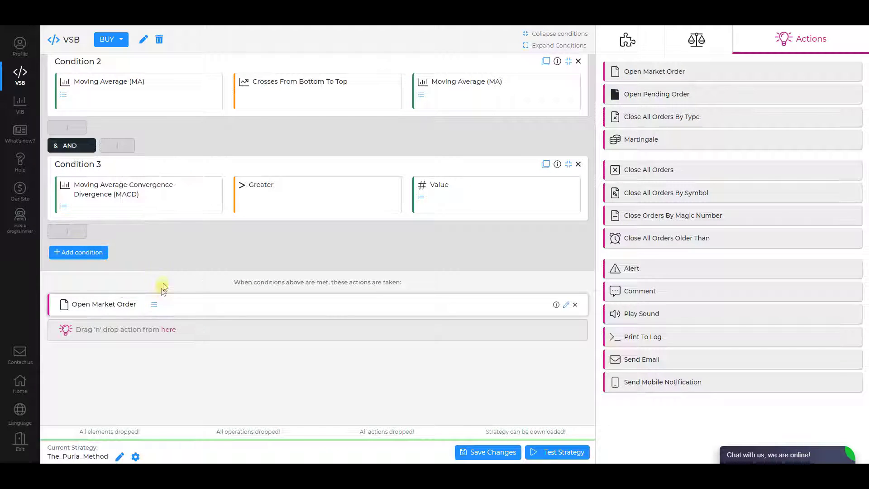
left_click(123, 40)
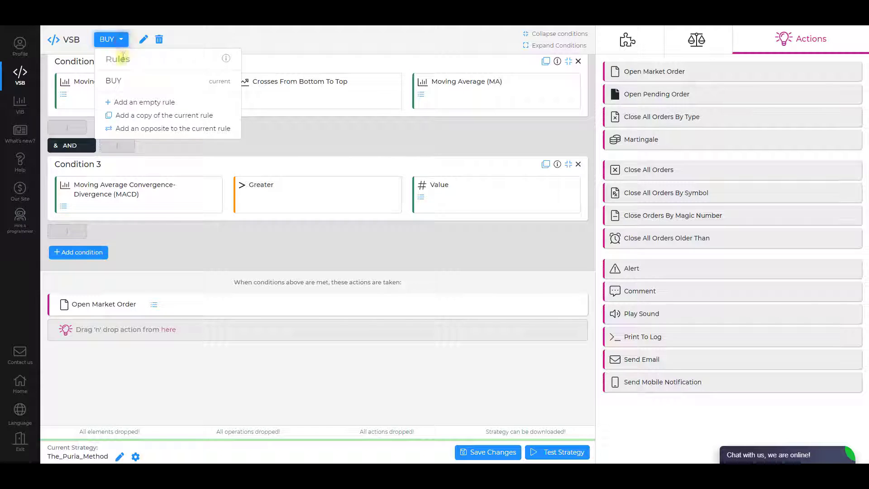
left_click(128, 103)
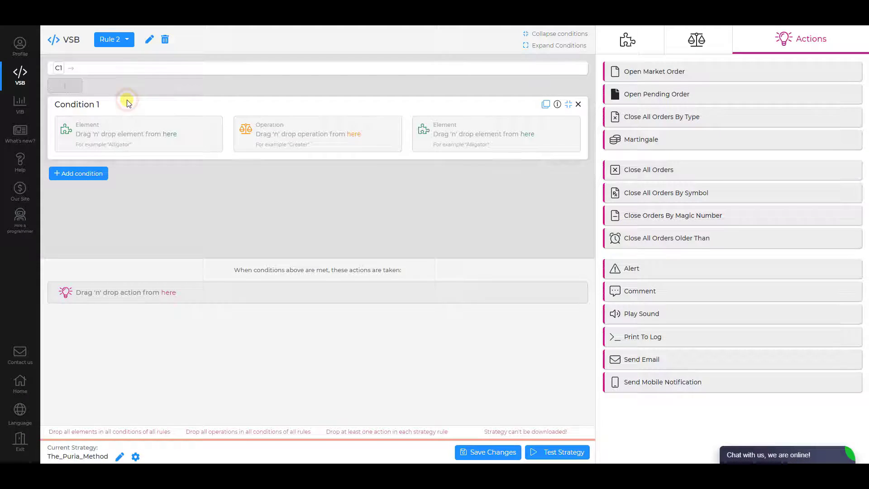
left_click(149, 40)
type("SELL")
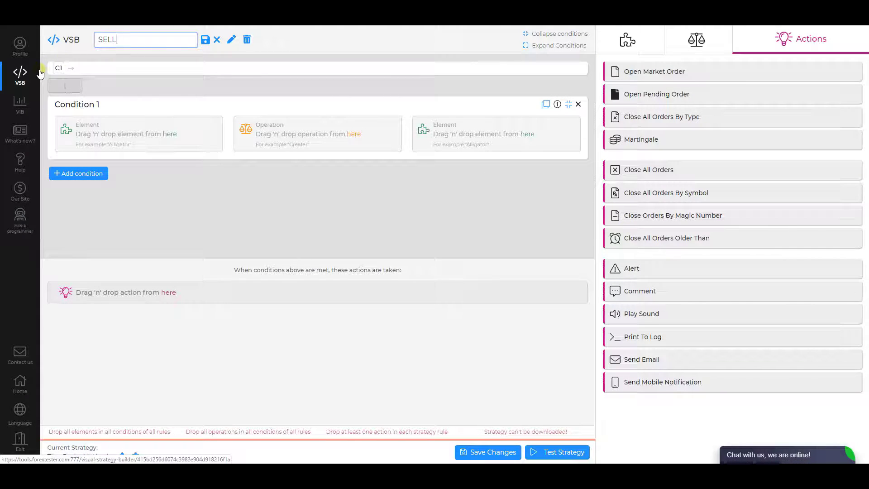
left_click(205, 39)
left_click(131, 132)
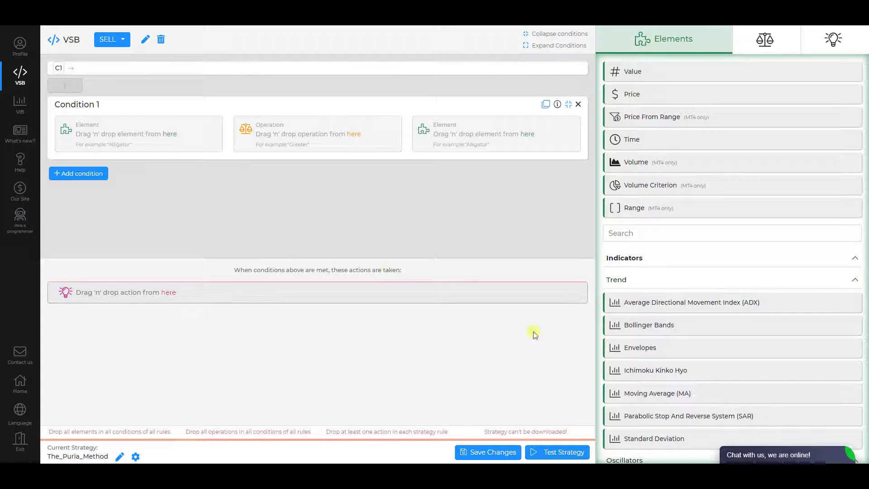
Step: Set SELL's Condition 1 to a 5-period exponential close-price MA crossing from top to bottom
left_click_drag(659, 392, 198, 137)
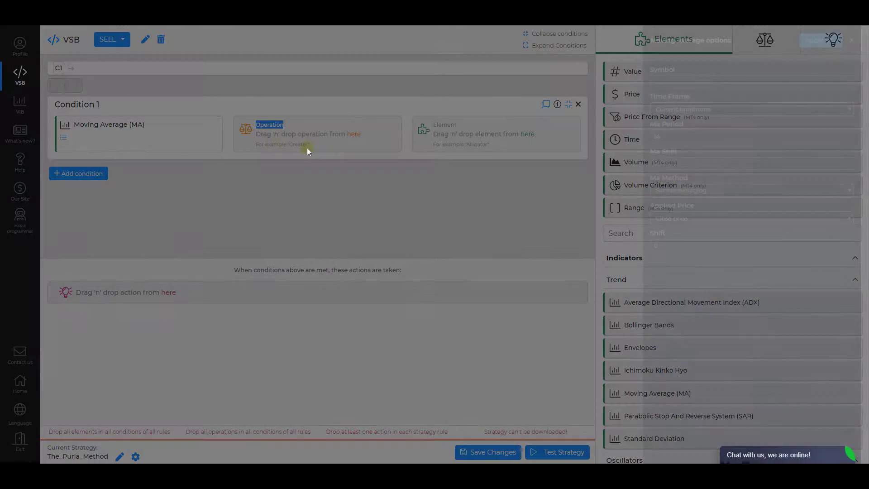
type("5")
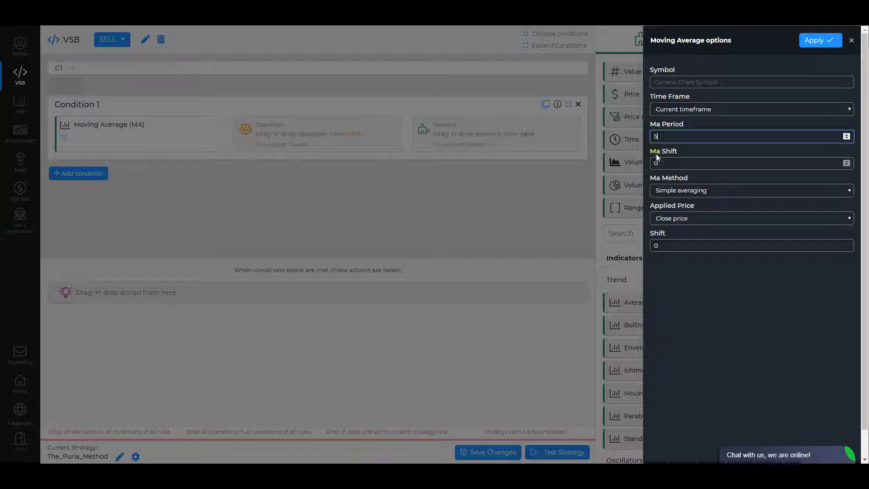
left_click(675, 188)
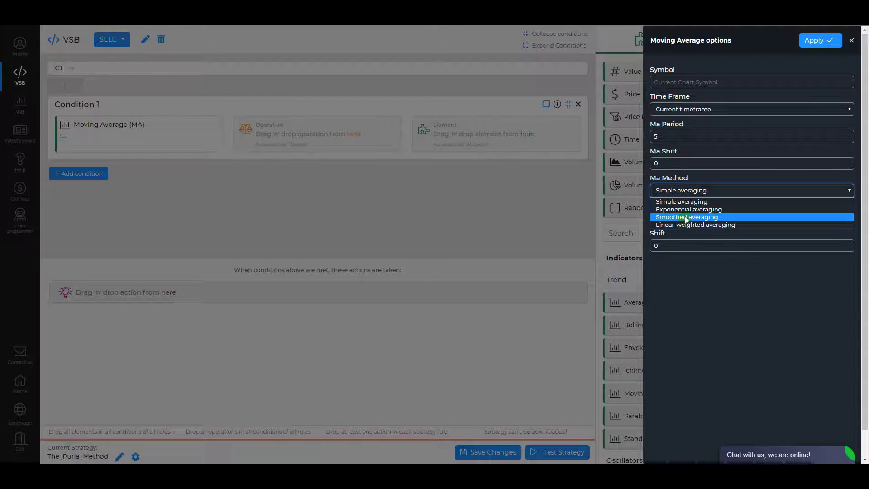
left_click(685, 209)
left_click(685, 221)
left_click(685, 222)
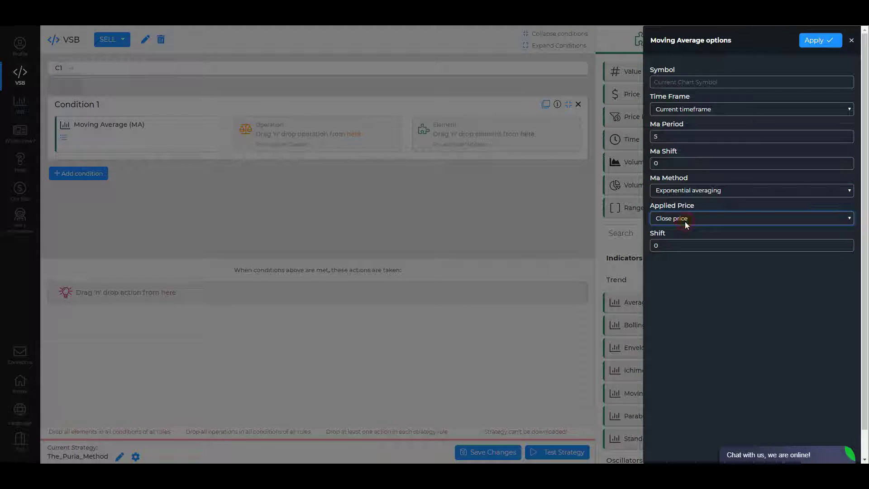
left_click(810, 42)
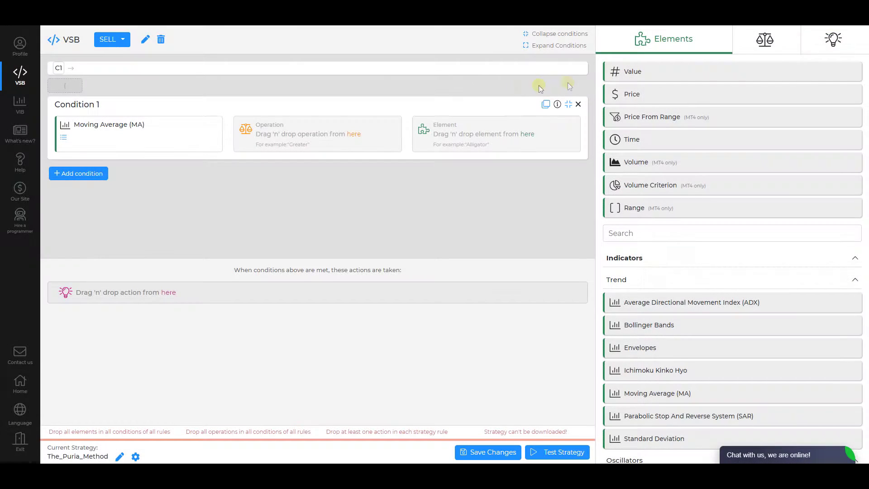
left_click(354, 134)
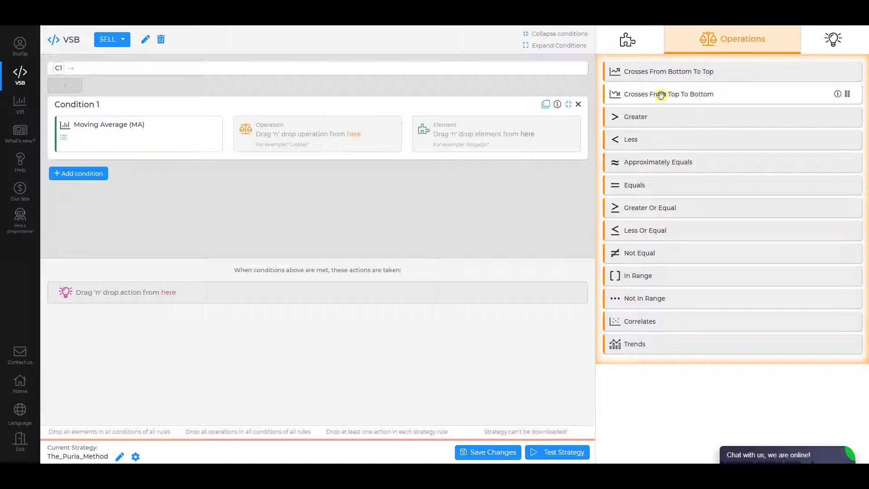
left_click_drag(660, 94, 356, 123)
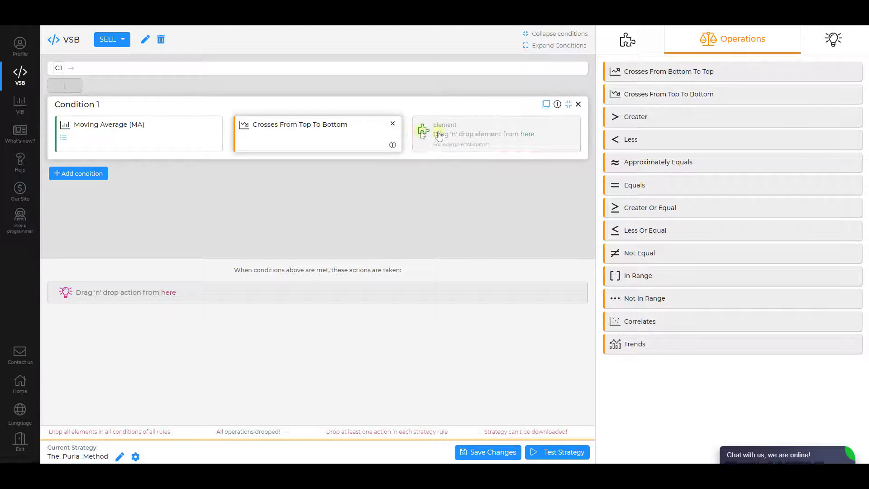
Step: Compare it with a 75-period linear-weighted MA of minimum prices and add Condition 2
left_click(477, 128)
left_click_drag(685, 405, 474, 145)
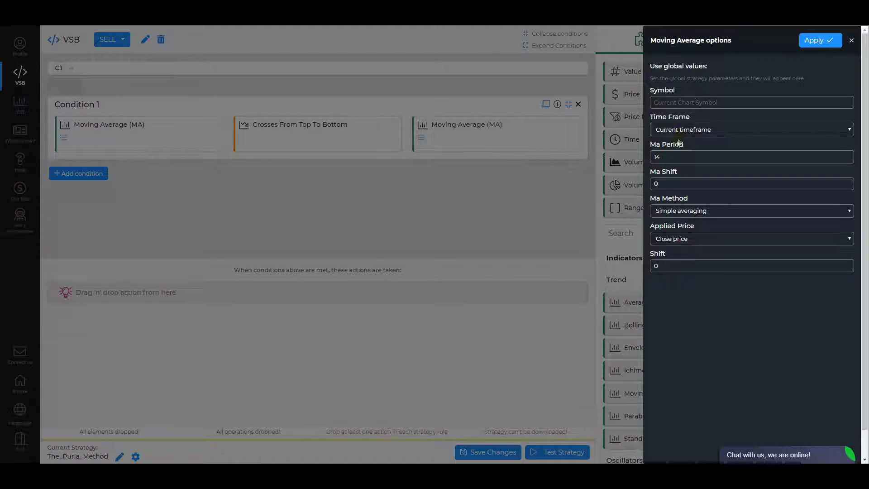
double_click(670, 156)
type("75")
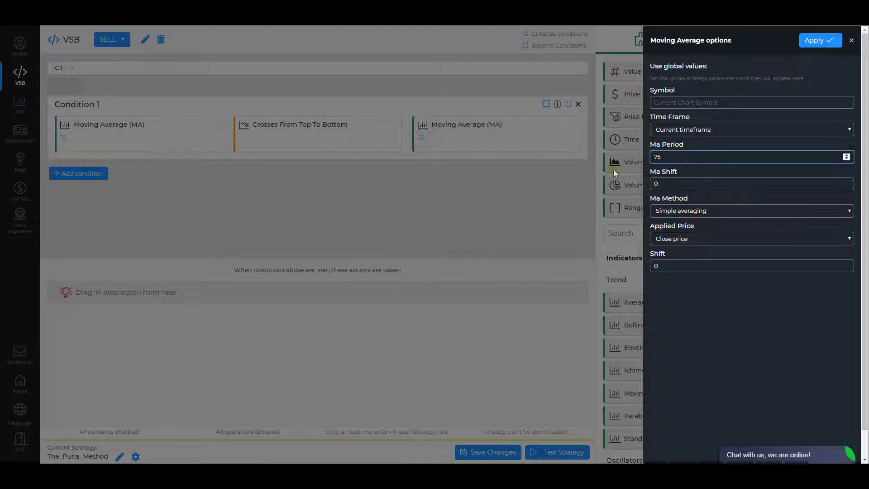
left_click(670, 213)
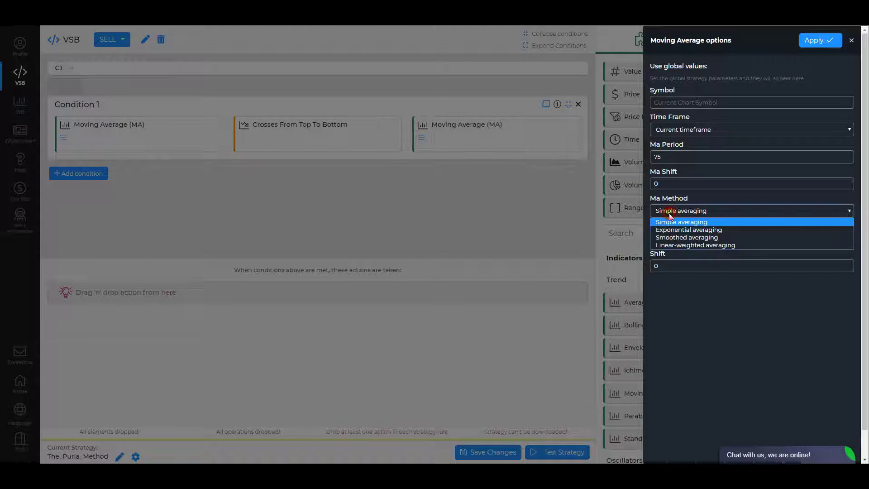
left_click(683, 246)
left_click(680, 242)
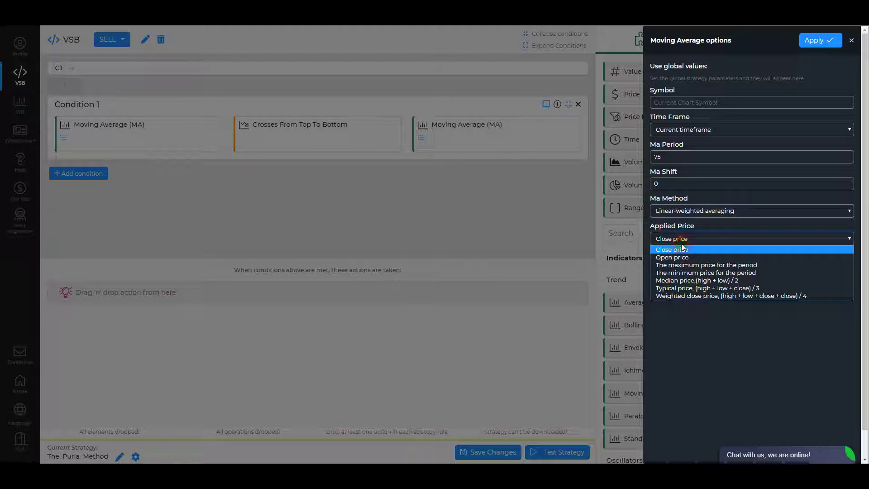
left_click(687, 273)
left_click(807, 41)
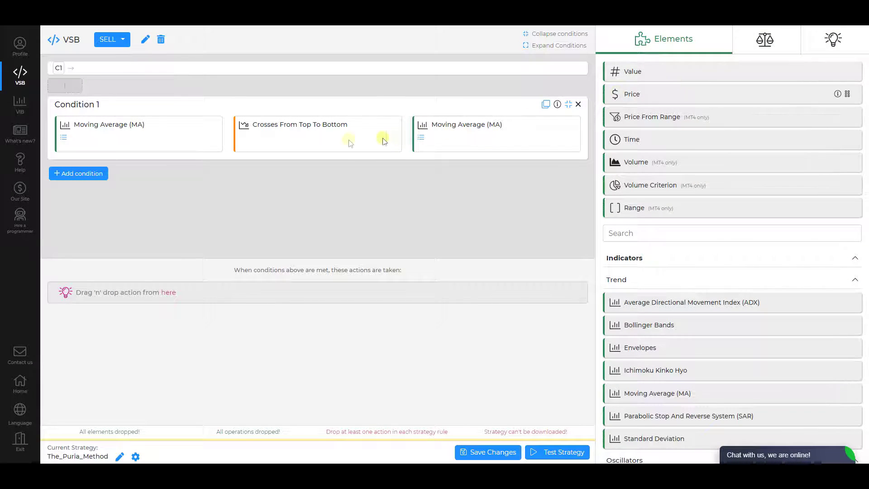
left_click(81, 177)
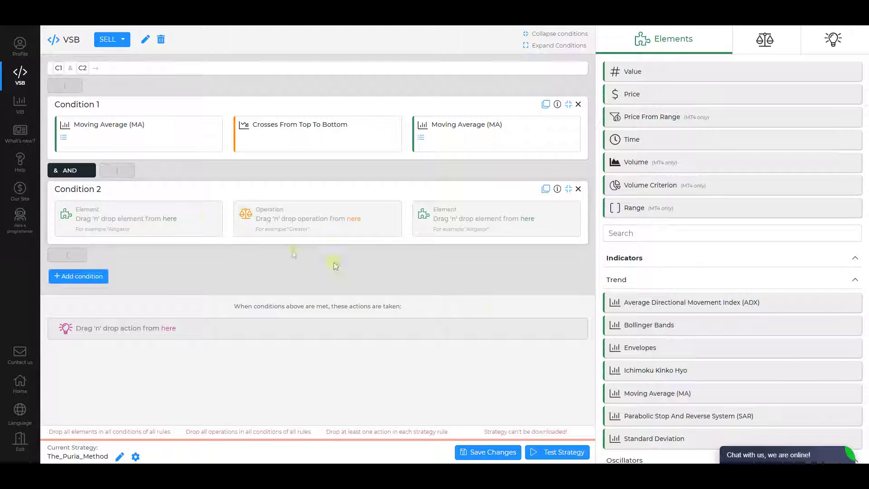
Step: Set Condition 2 to a 5-period exponential MA crossing from top to bottom
left_click_drag(653, 393, 140, 226)
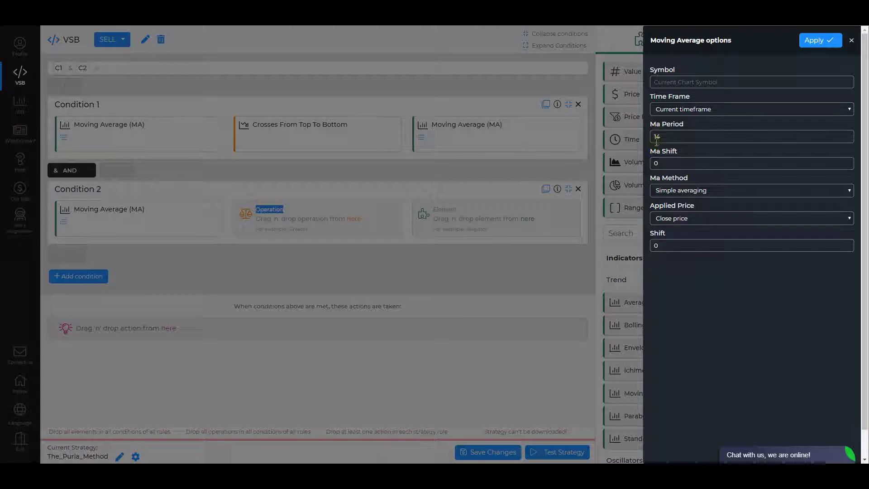
type("5")
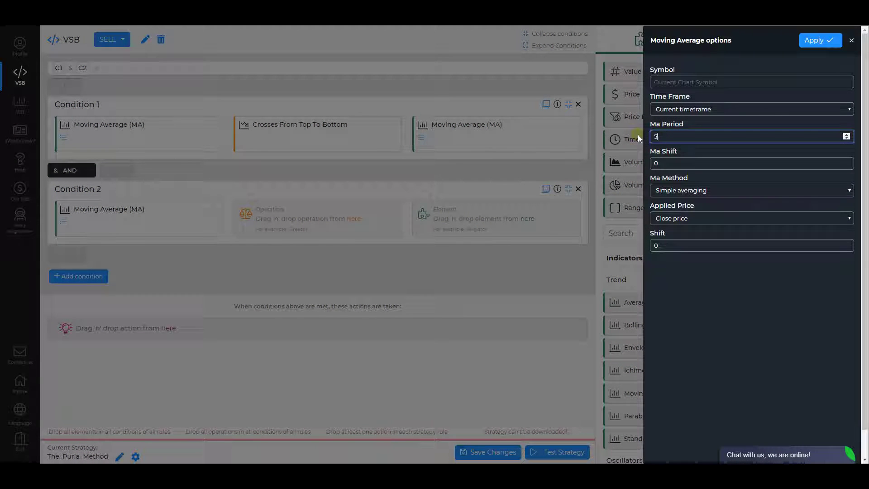
left_click(698, 190)
left_click(692, 209)
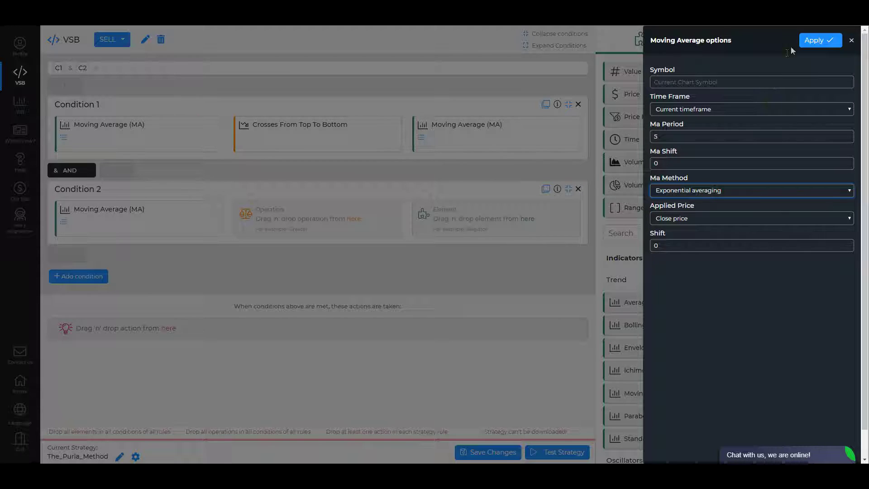
left_click(818, 42)
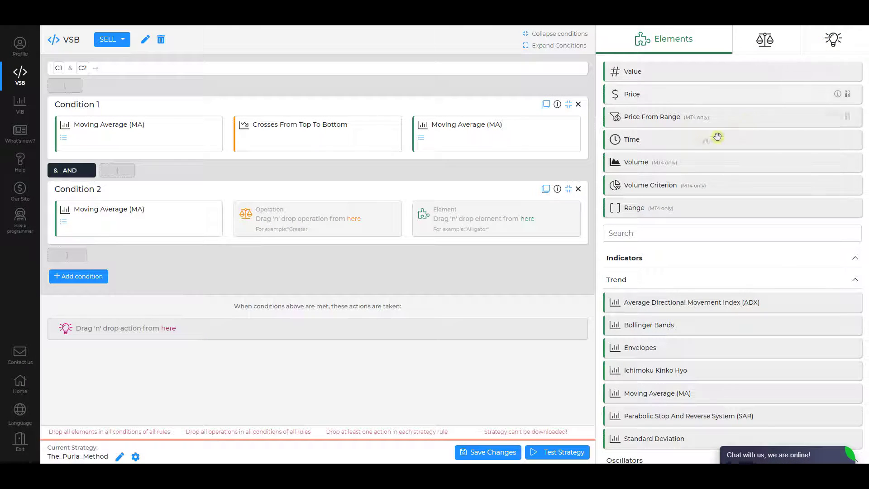
left_click(320, 222)
left_click_drag(623, 99, 344, 218)
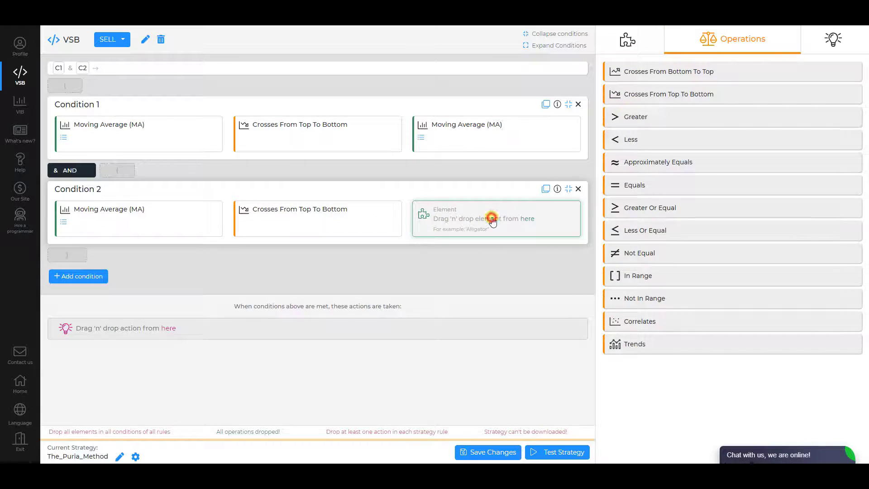
Step: Compare it with an 85-period linear-weighted MA of minimum prices and add Condition 3
left_click_drag(683, 392, 517, 214)
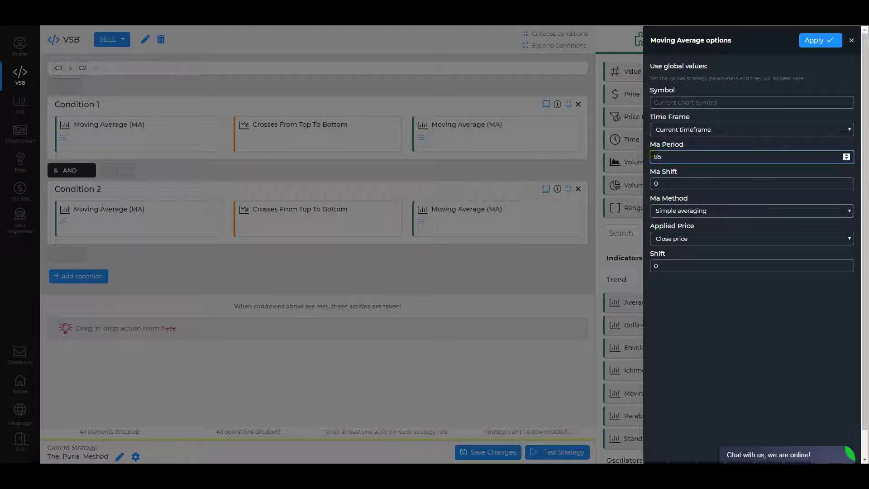
left_click(686, 211)
left_click(684, 242)
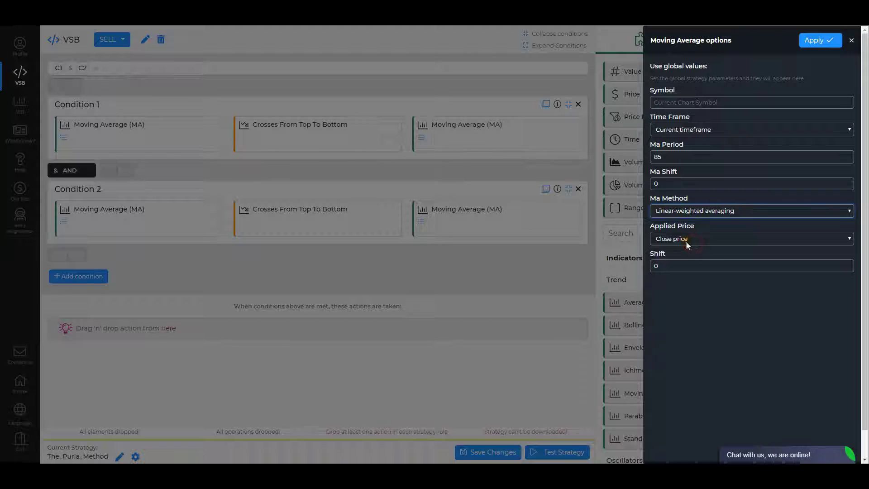
left_click(684, 238)
left_click(684, 273)
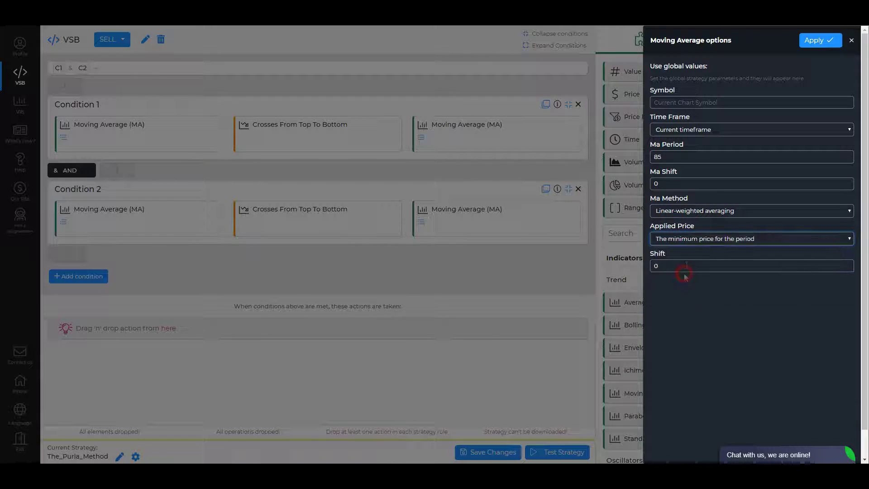
left_click(820, 40)
left_click(74, 278)
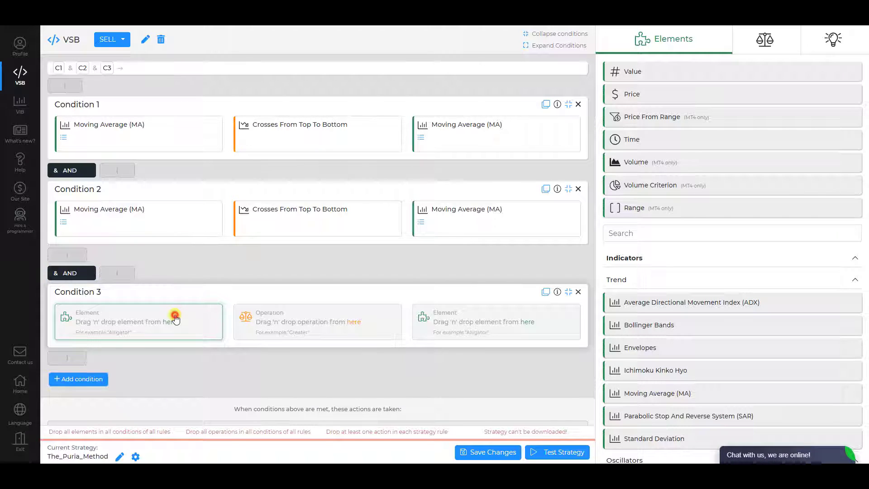
Step: Put MACD with fast EMA 15 and signal period 1 into Condition 3
scroll(668, 270, "down", 9)
left_click_drag(670, 281, 184, 332)
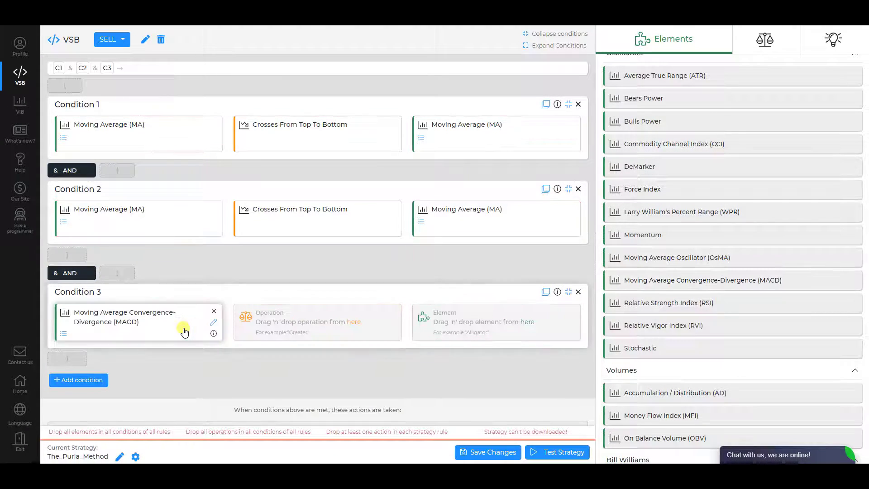
left_click(215, 321)
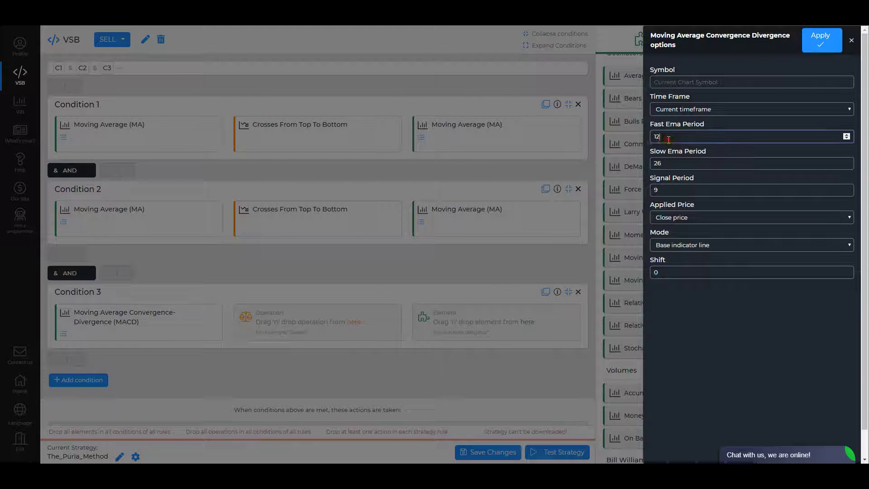
type("15")
double_click(663, 193)
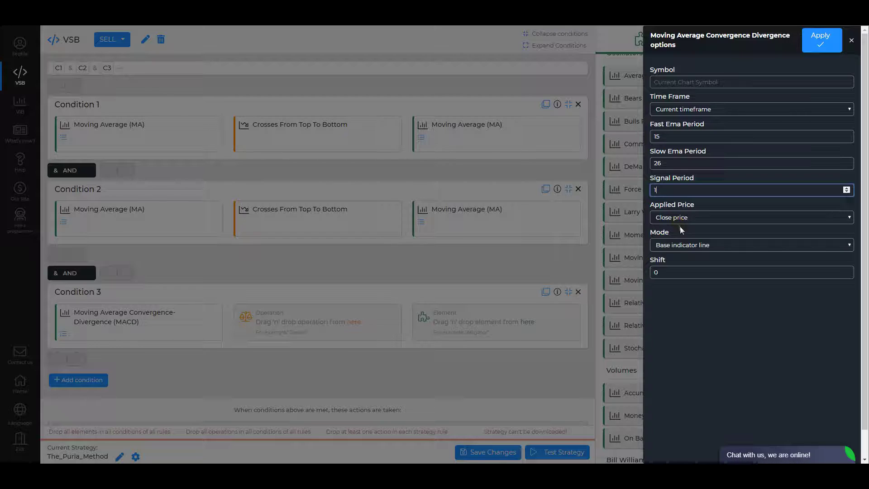
left_click(808, 45)
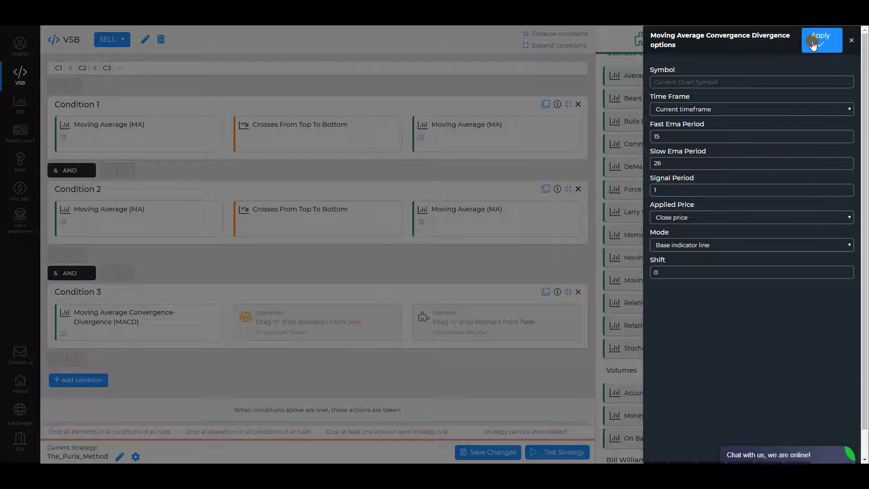
Step: Make Condition 3 check that MACD is Less than a Value
left_click(338, 326)
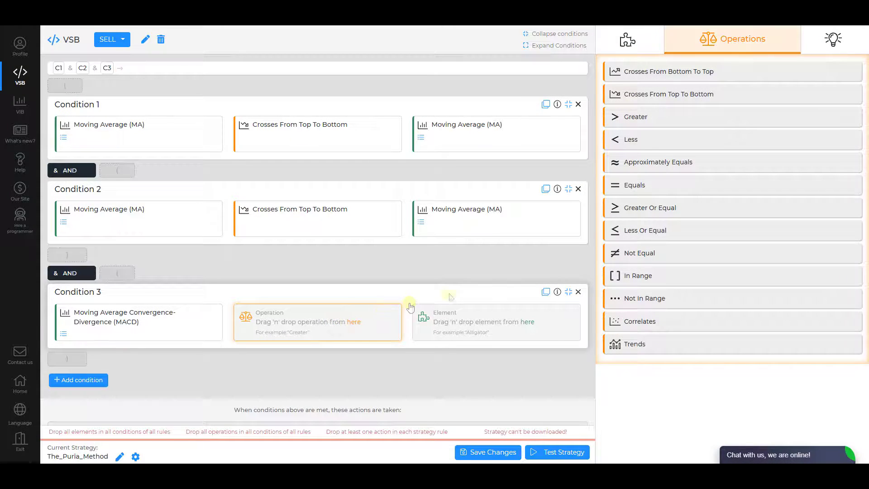
left_click_drag(626, 140, 337, 324)
left_click(456, 331)
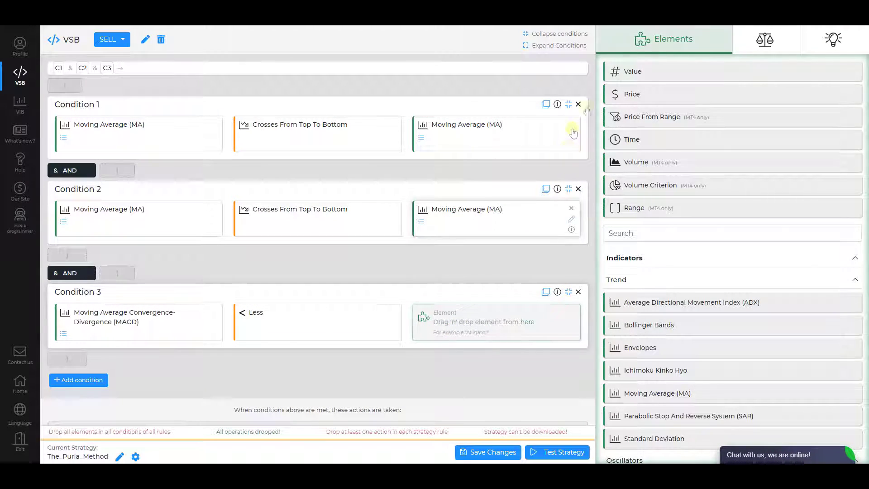
left_click_drag(616, 72, 486, 323)
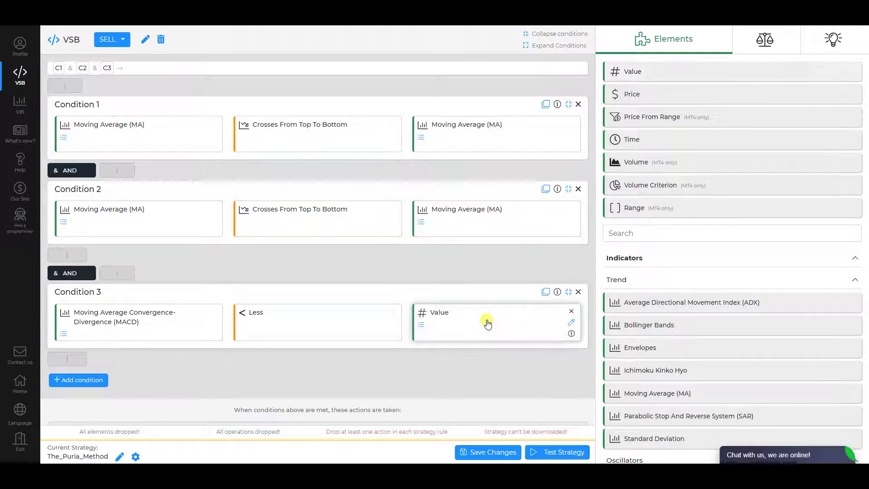
scroll(297, 347, "down", 3)
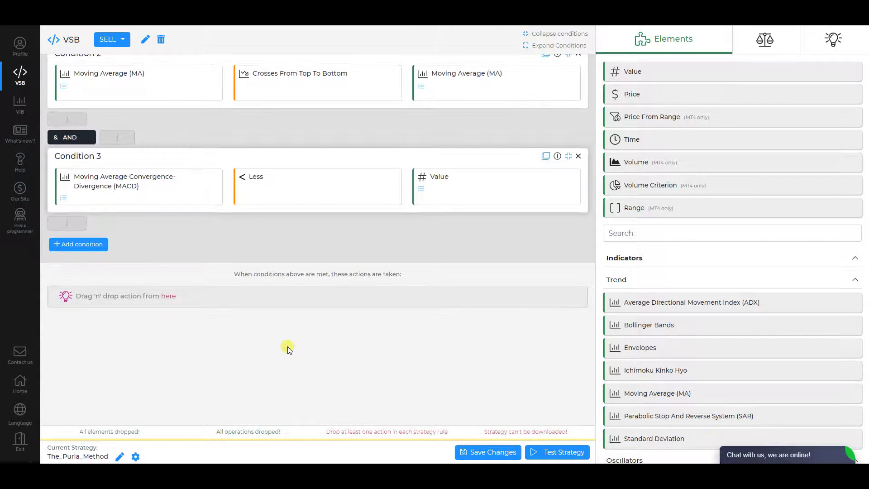
Step: Add an Open Market Order action to the SELL rule with operation type Sell
left_click(425, 294)
left_click_drag(656, 71, 392, 297)
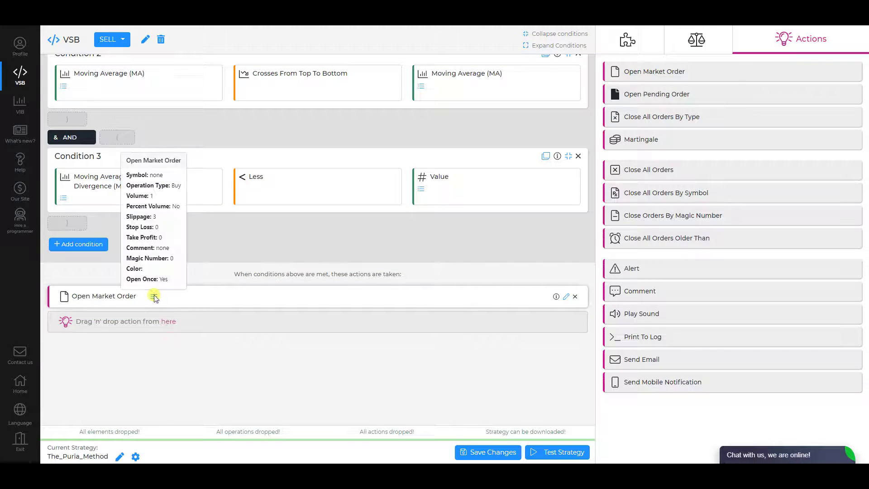
left_click(566, 297)
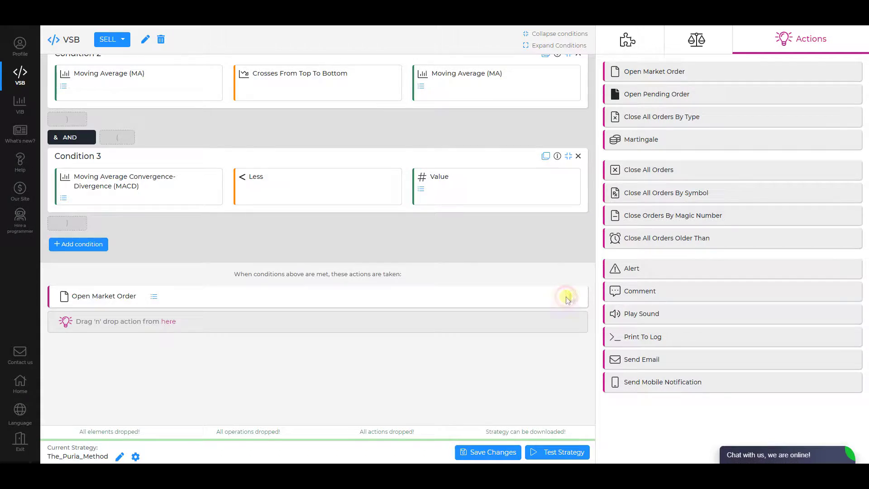
left_click(666, 110)
left_click(669, 128)
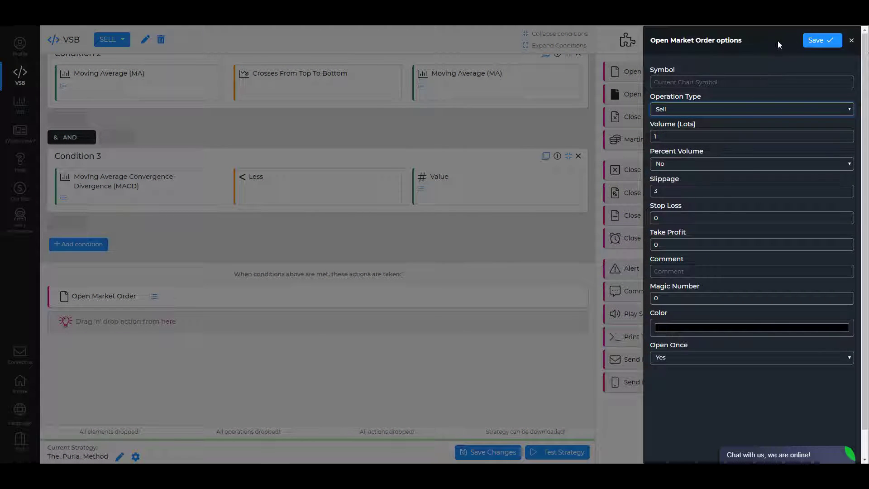
left_click(814, 41)
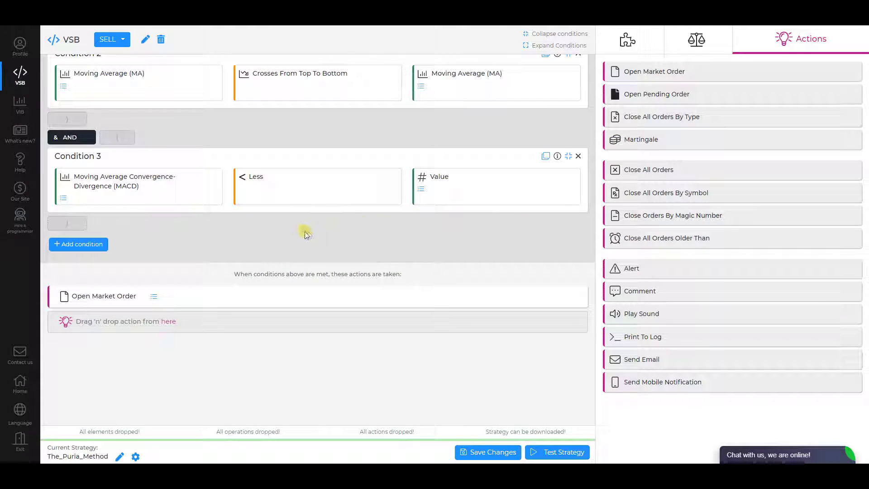
scroll(188, 143, "up", 3)
left_click(123, 40)
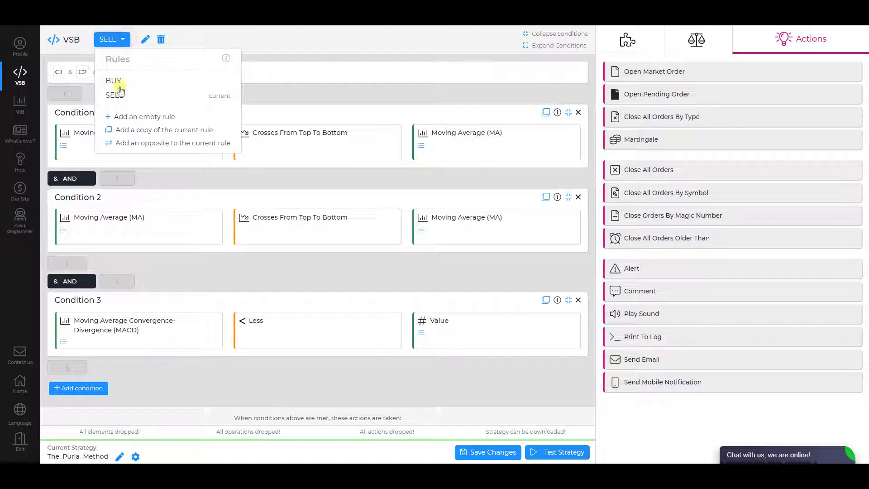
Step: Add a new empty rule to the strategy and rename it BUY EXIT
left_click(135, 117)
left_click(145, 39)
left_click_drag(147, 39, 35, 45)
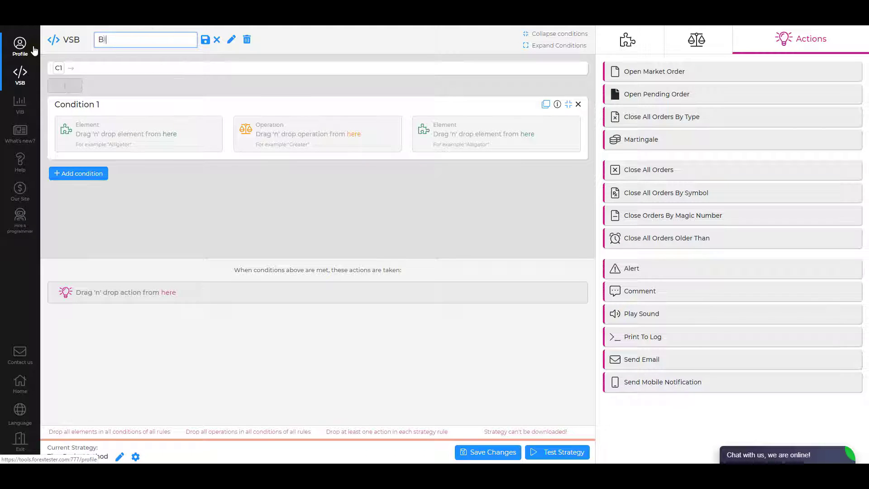
left_click(205, 41)
left_click(129, 136)
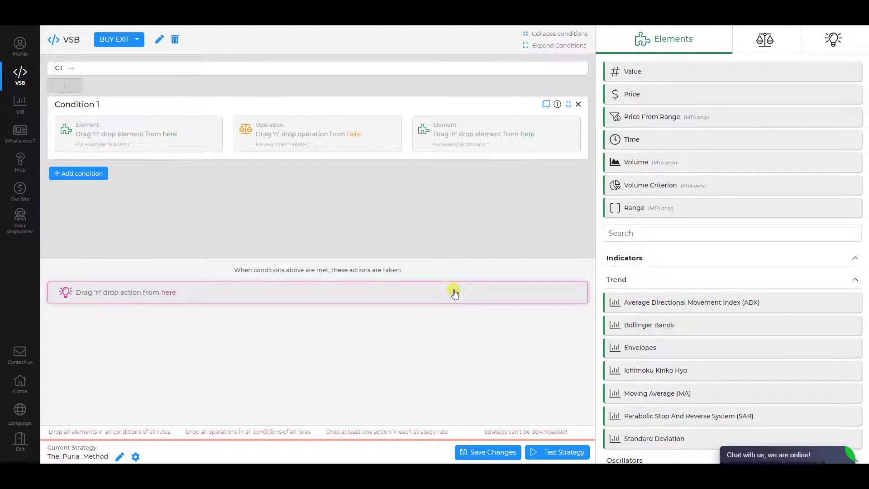
Step: Place a MACD in Condition 1 and set its fast EMA period to 15
scroll(665, 351, "down", 10)
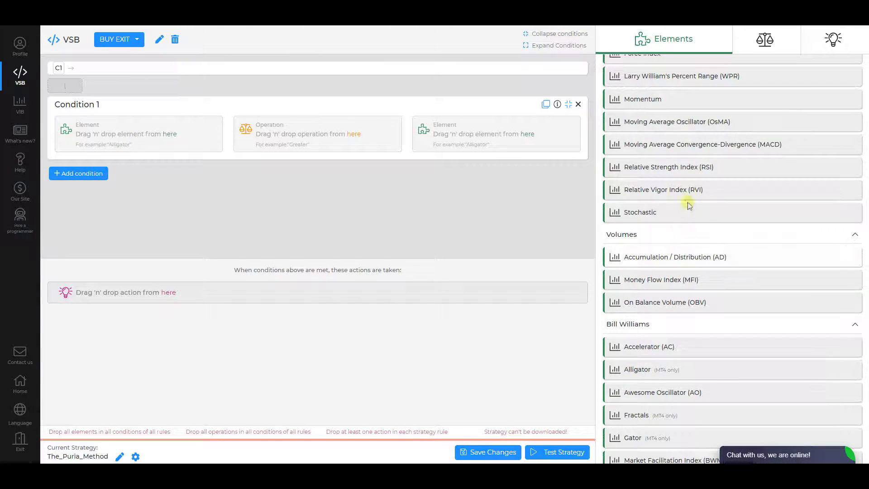
left_click_drag(694, 147, 154, 136)
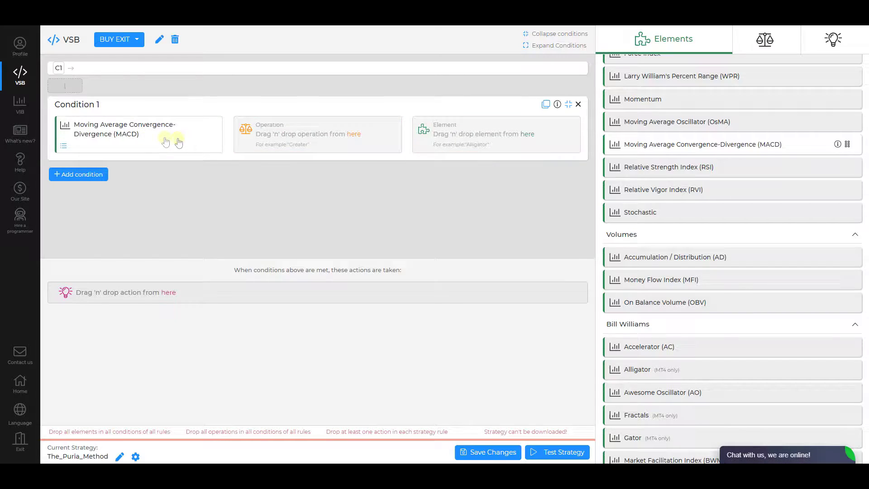
left_click(214, 135)
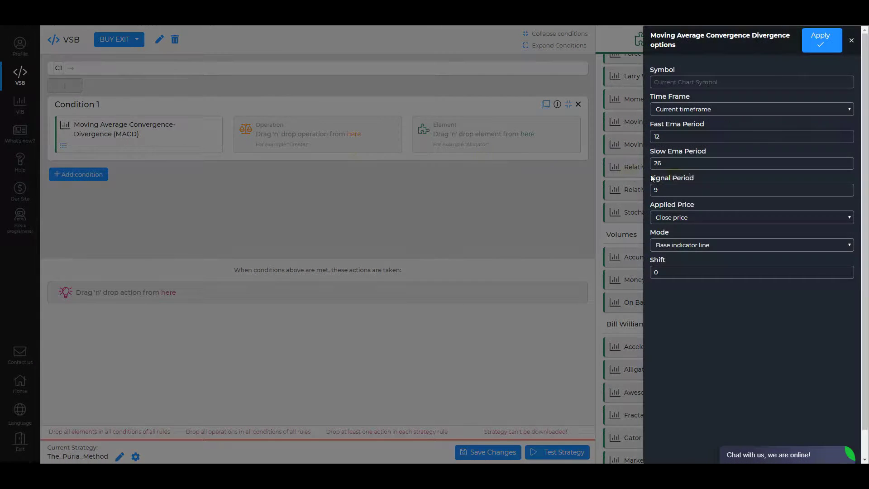
type("15")
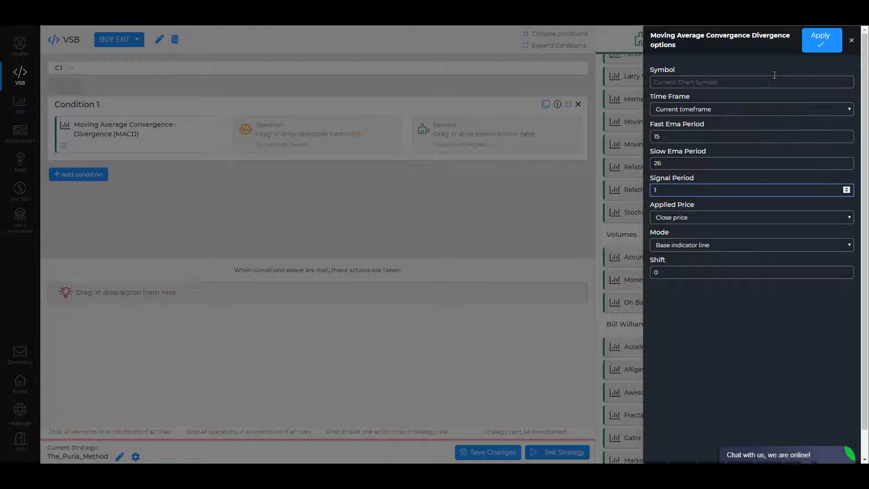
left_click(818, 50)
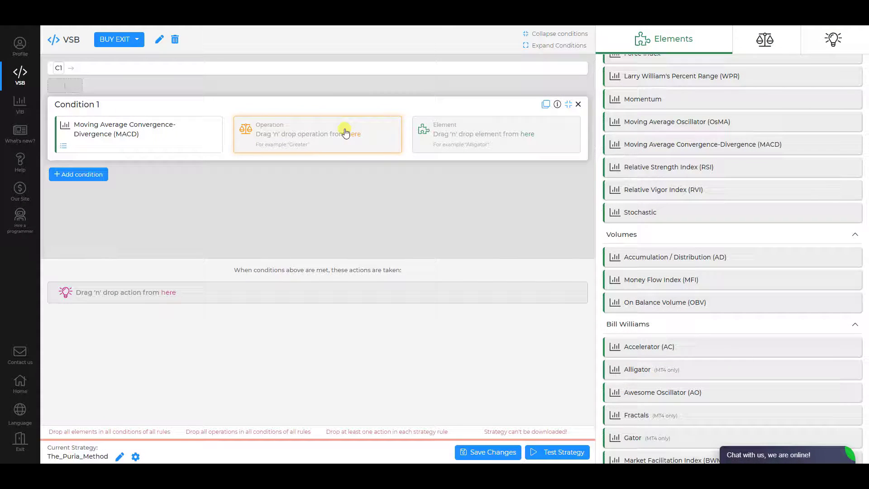
Step: Make Condition 1 cross from top to bottom a Value, then add an empty Condition 2
left_click(345, 132)
left_click_drag(846, 94, 337, 124)
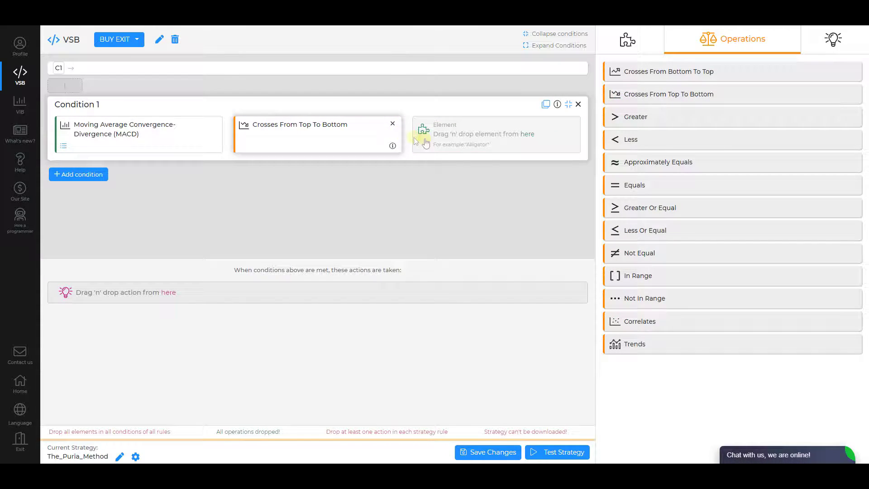
left_click(527, 146)
left_click_drag(618, 72, 427, 140)
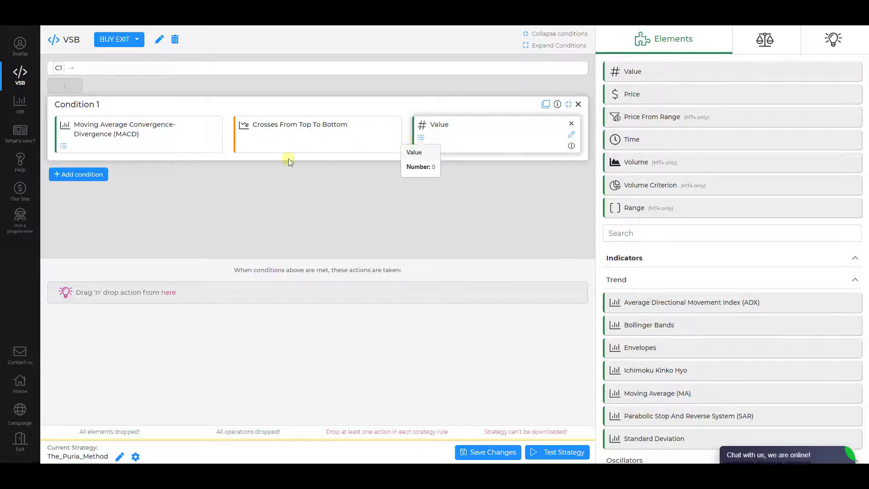
left_click(55, 175)
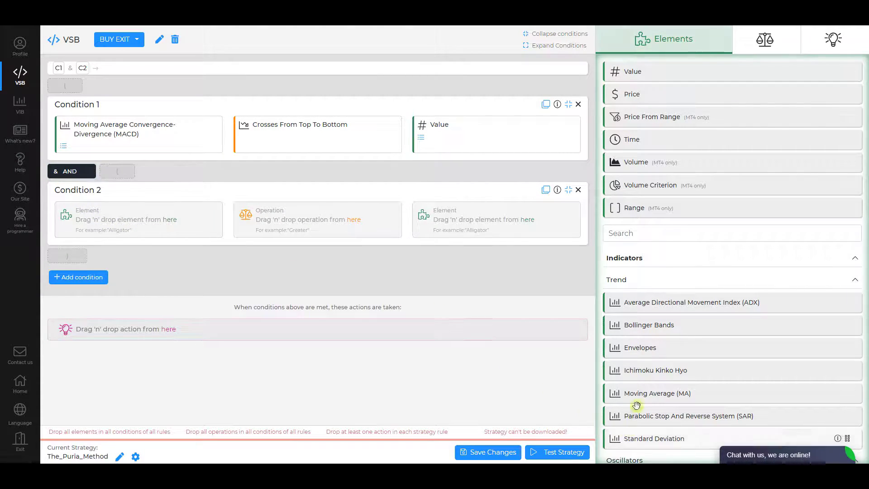
Step: Start Condition 2 with a 5-period exponential Moving Average crossing from top to bottom
left_click_drag(640, 393, 214, 222)
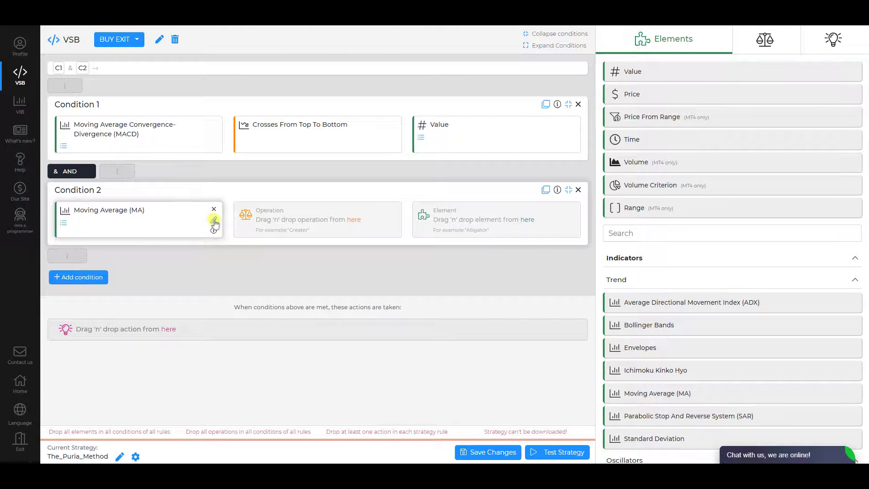
left_click(215, 221)
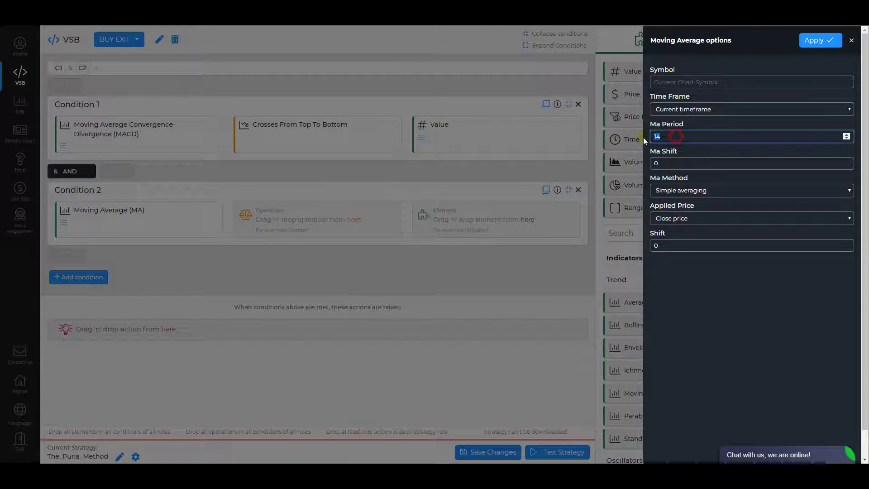
type("5")
left_click(684, 190)
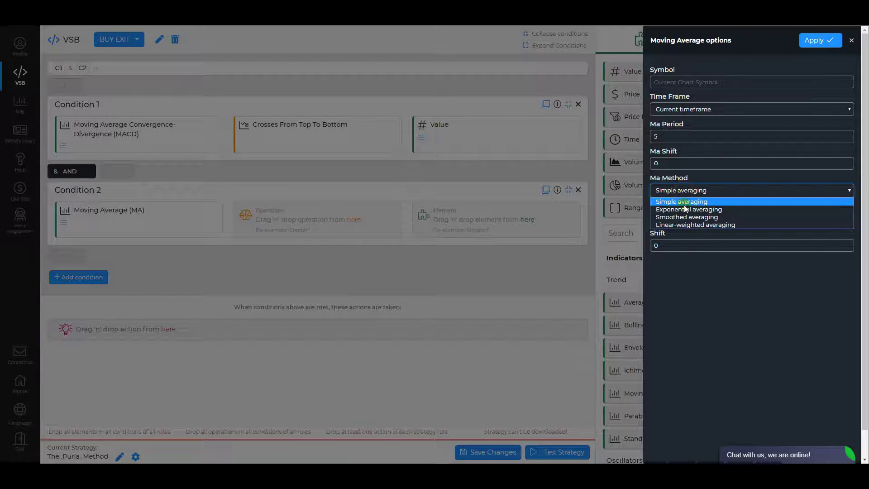
left_click(685, 208)
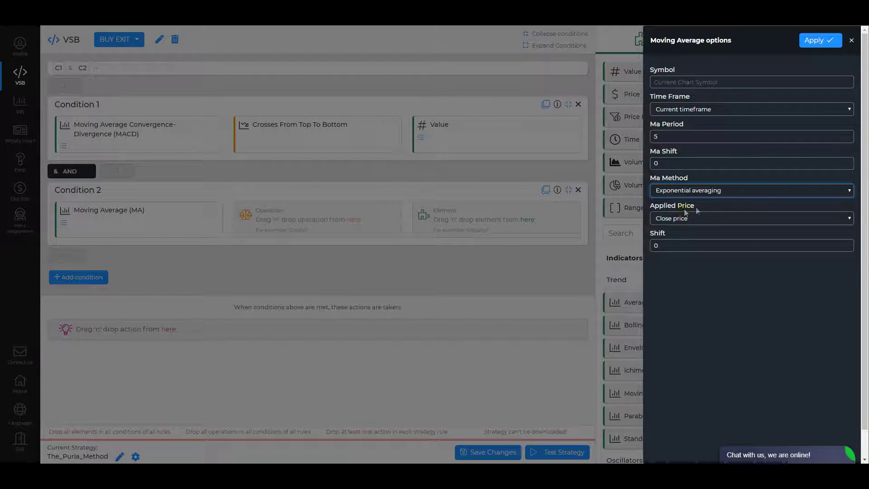
left_click(810, 42)
left_click(353, 220)
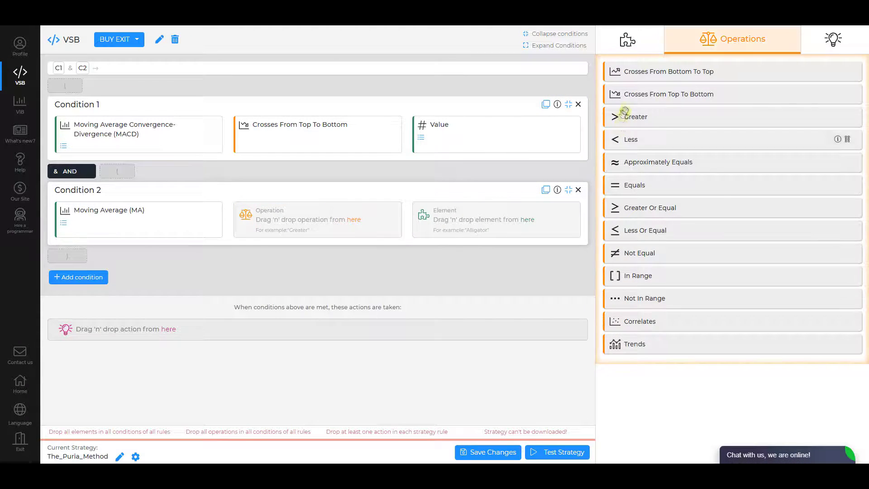
left_click_drag(629, 93, 357, 221)
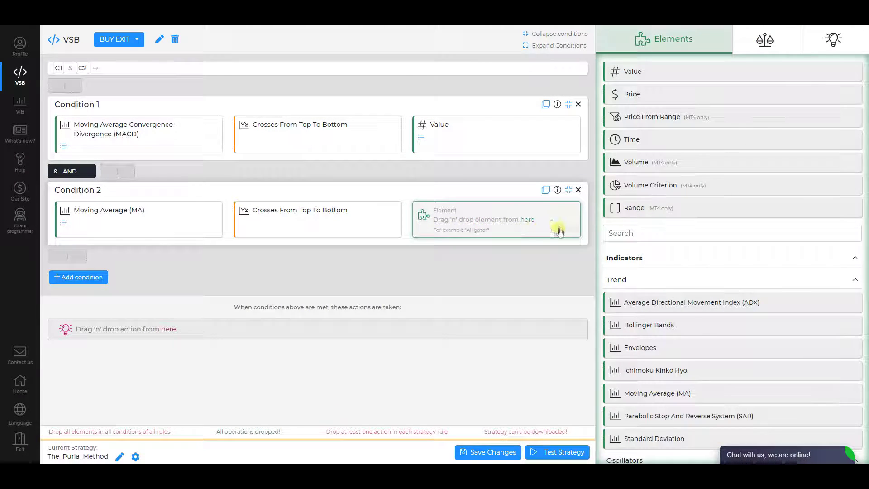
Step: Compare against a 75-period linear-weighted Moving Average of minimum prices, then add Condition 3
left_click_drag(678, 393, 572, 234)
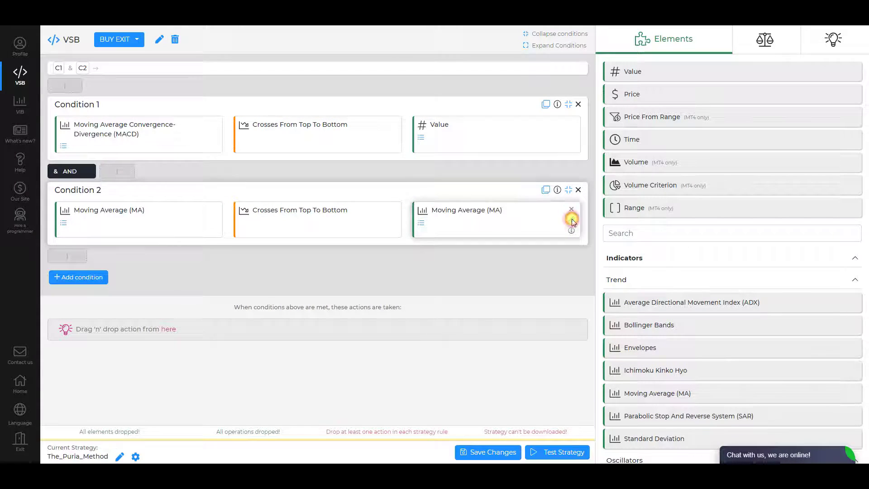
left_click(572, 221)
key("BackSpace")
key("BackSpace")
type("75")
left_click(679, 211)
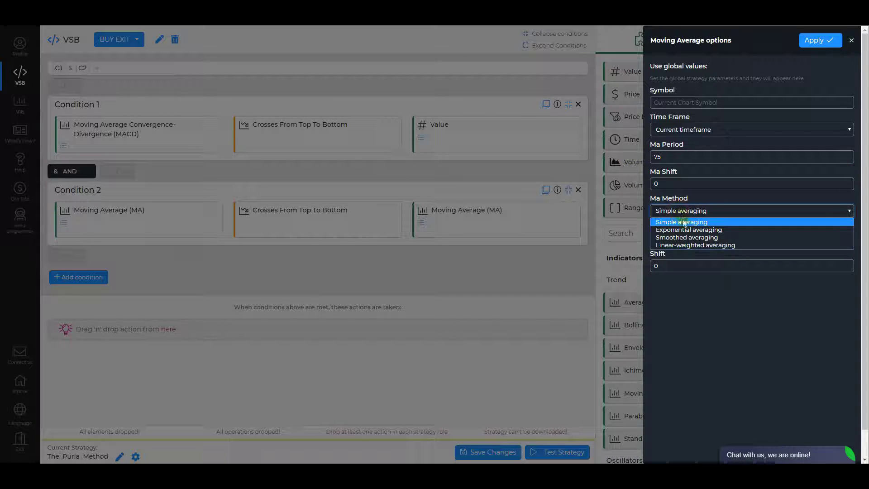
left_click(685, 243)
left_click(685, 240)
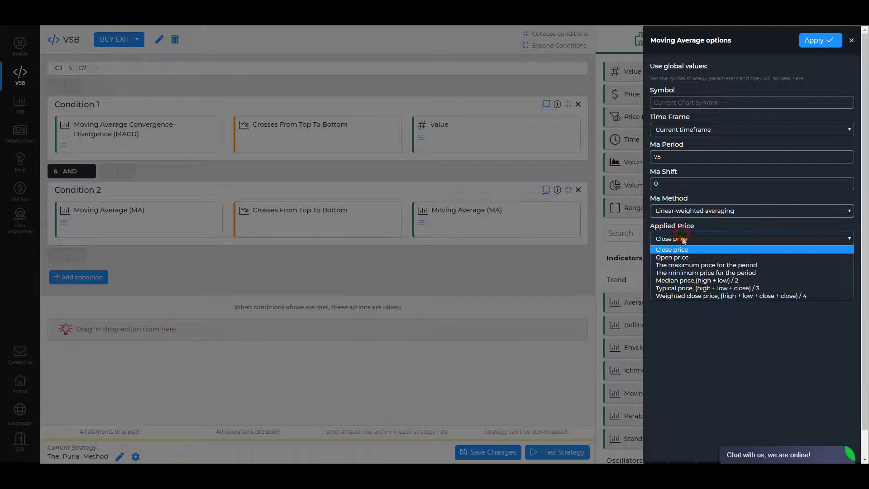
left_click(692, 274)
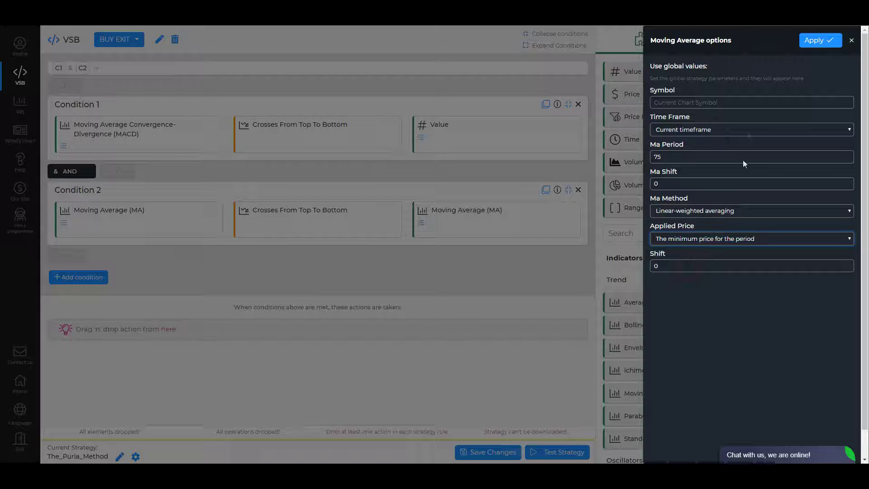
left_click(813, 40)
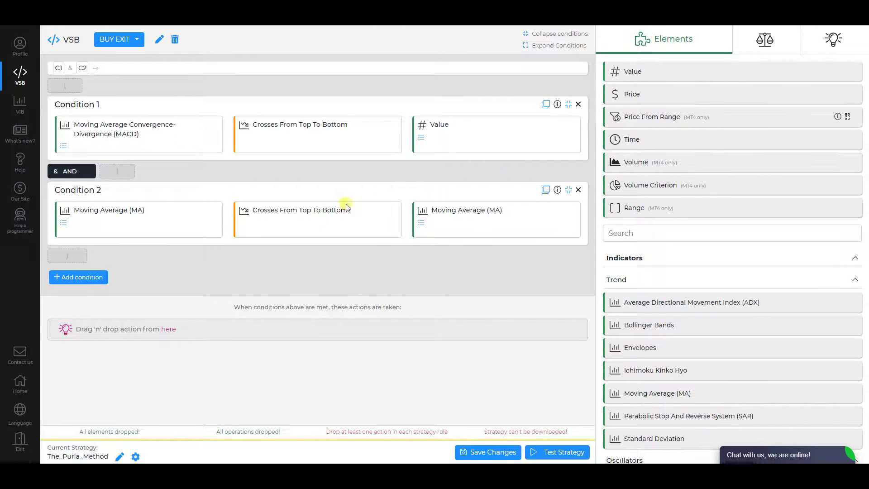
left_click(78, 277)
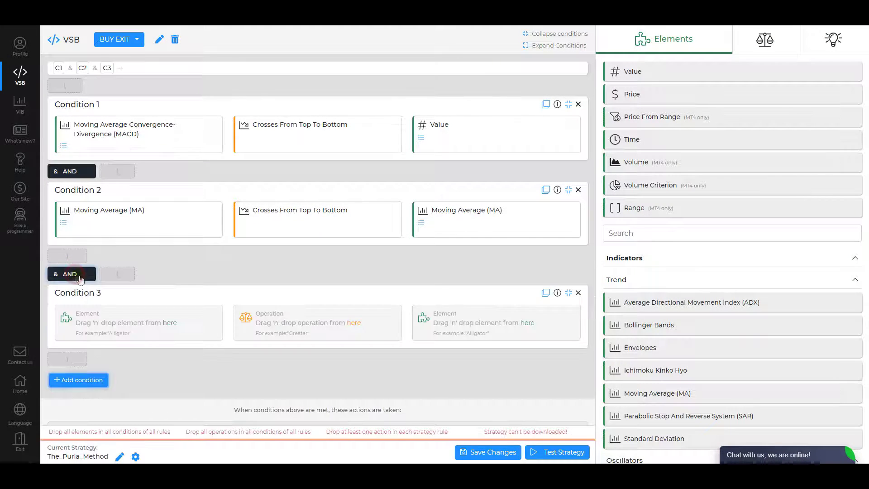
Step: Start Condition 3 with a 5-period exponential Moving Average crossing from top to bottom
left_click(675, 393)
left_click_drag(572, 372, 152, 323)
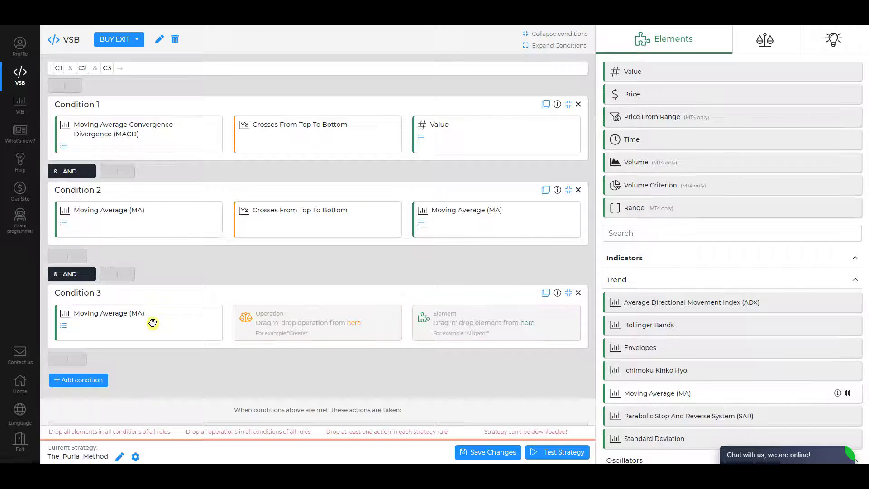
left_click(212, 323)
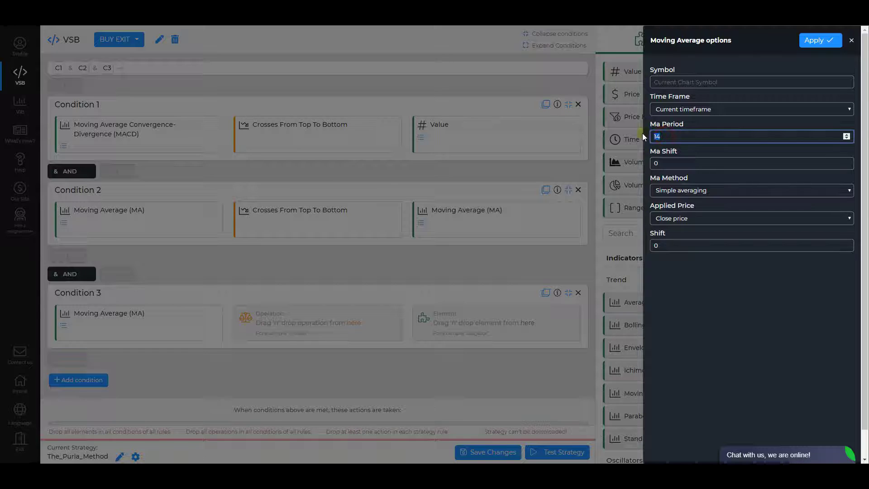
type("5")
left_click(683, 191)
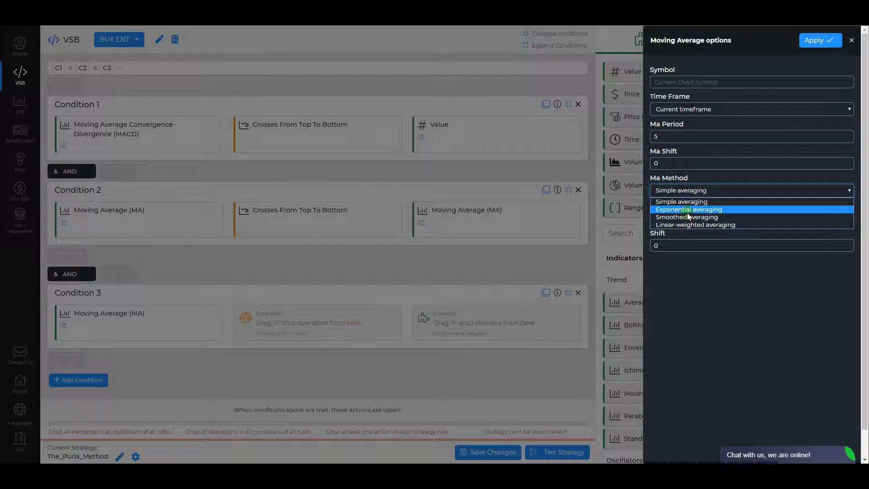
left_click(687, 210)
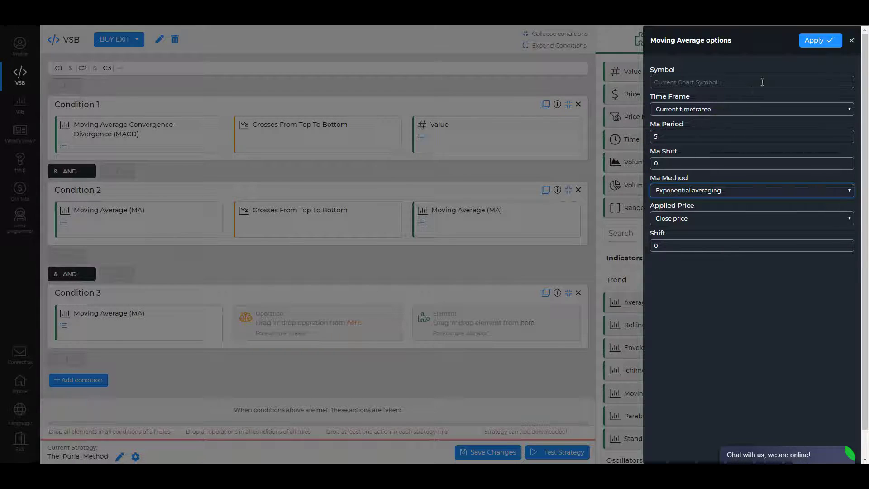
left_click(814, 42)
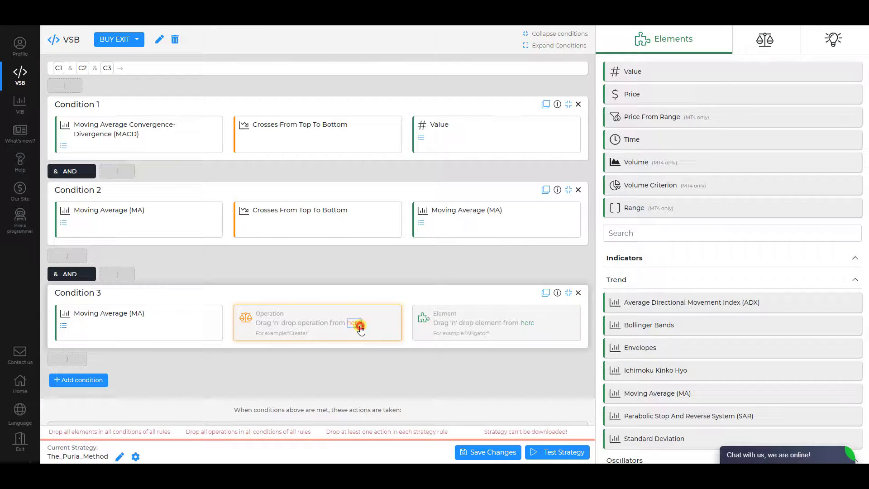
left_click(357, 324)
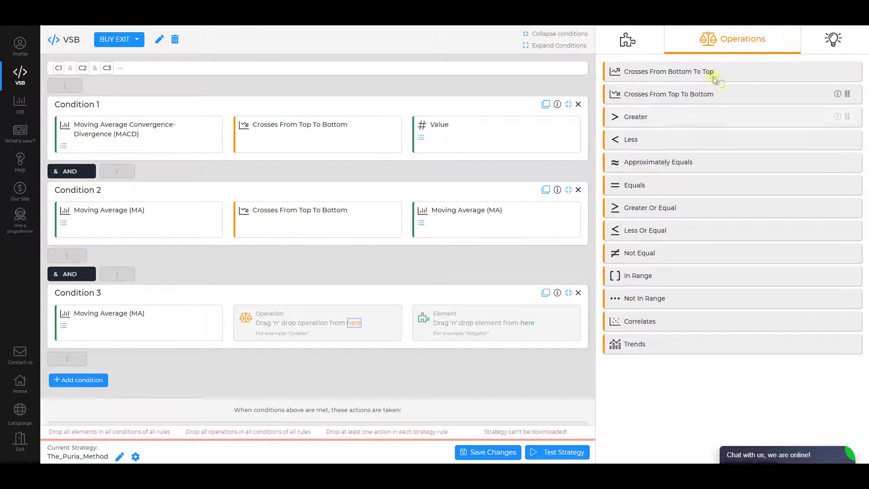
mouse_move(675, 91)
left_click_drag(675, 90, 304, 324)
Step: Set Condition 3's target to an 85-period linear-weighted Moving Average of minimum prices
left_click(453, 314)
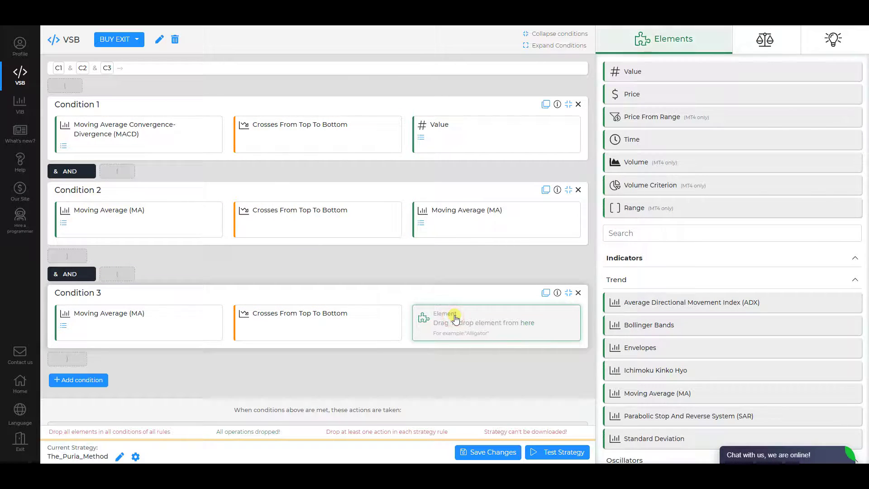
left_click_drag(640, 392, 565, 326)
left_click(573, 324)
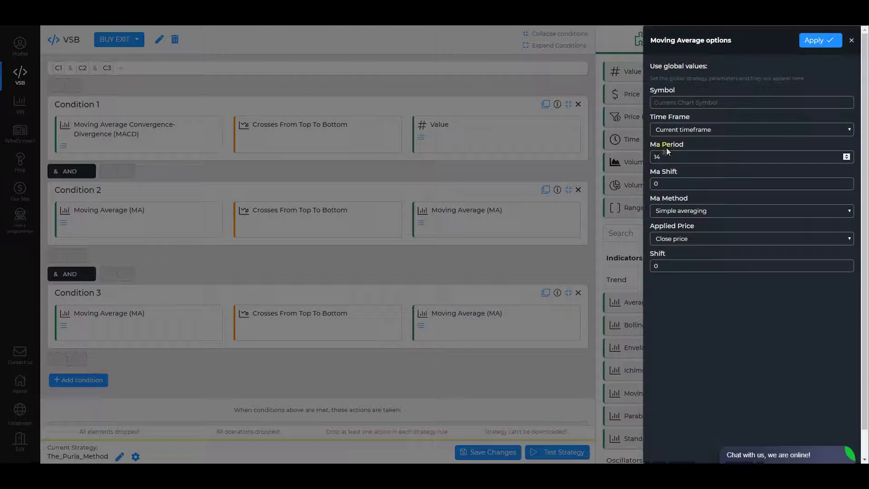
left_click(680, 211)
left_click(683, 245)
left_click(680, 238)
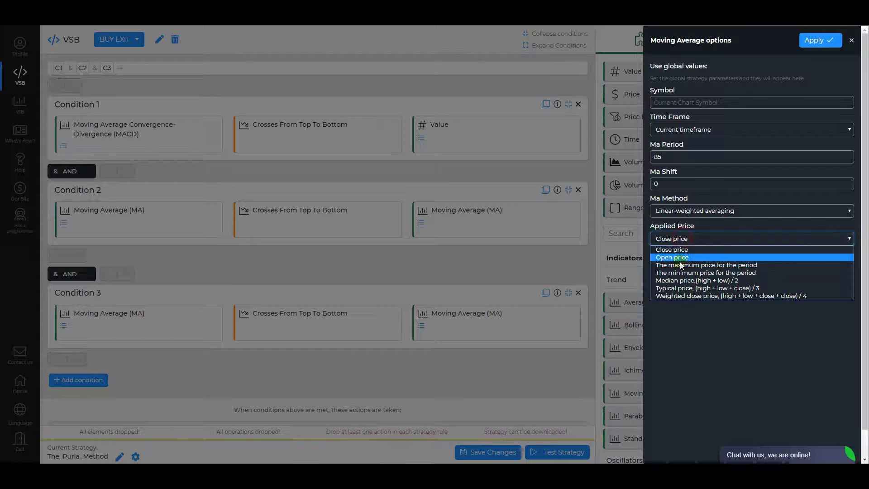
left_click(680, 273)
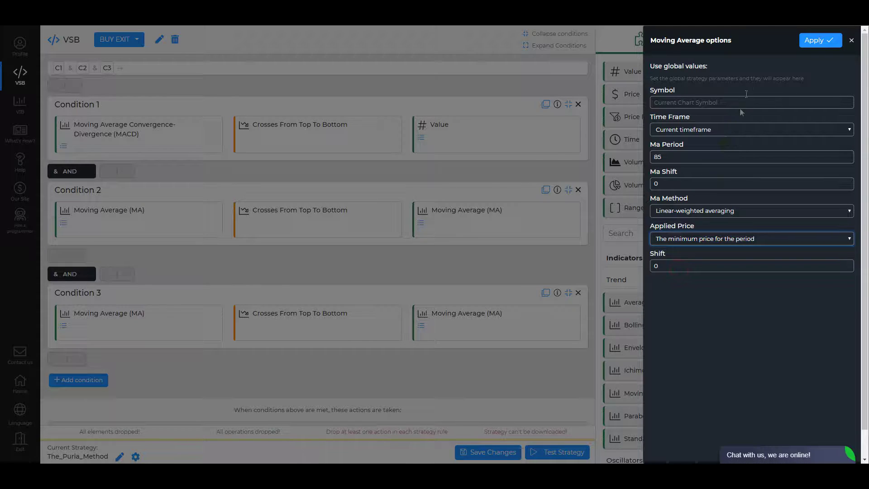
left_click(803, 40)
scroll(310, 254, "down", 3)
left_click(202, 306)
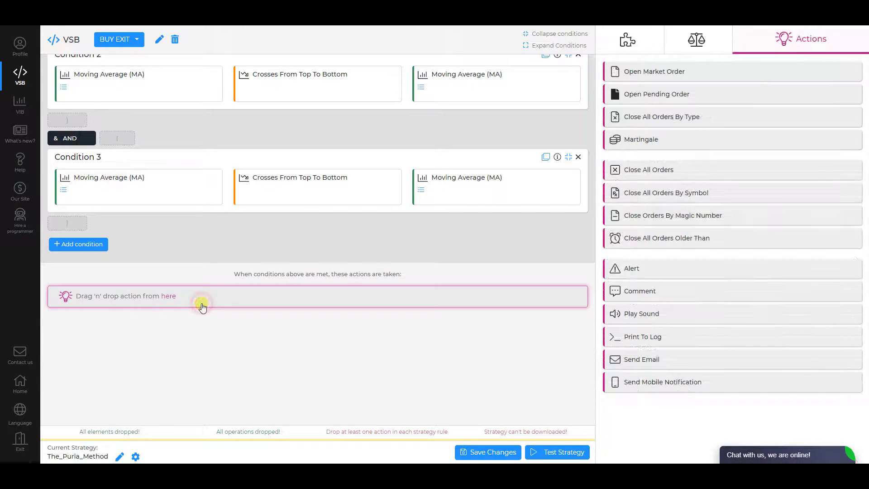
Step: Add a Close All Orders By Type action that closes Buy orders
left_click_drag(635, 118, 307, 301)
left_click(568, 297)
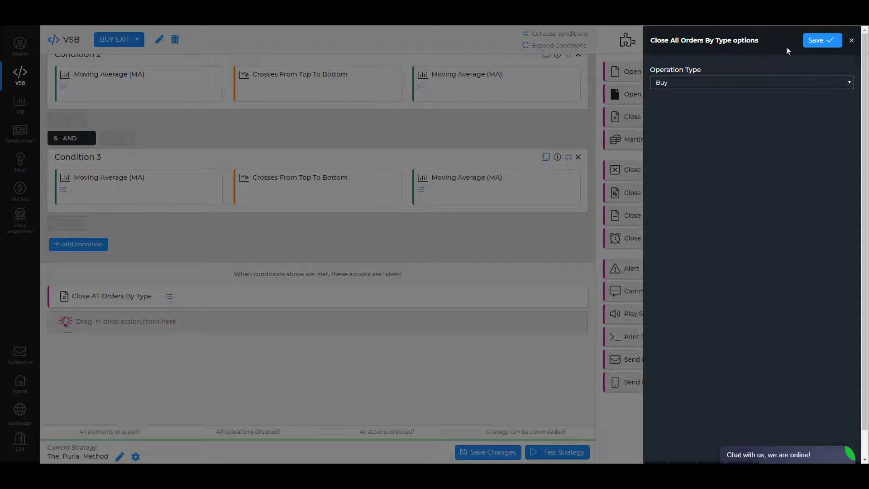
left_click(819, 40)
Step: Add a new empty rule to the strategy and begin naming it
scroll(226, 149, "up", 3)
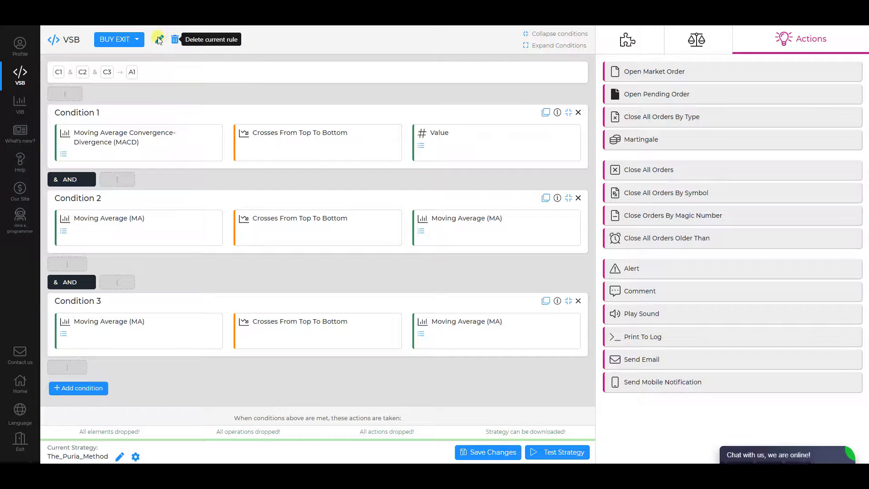
left_click(136, 38)
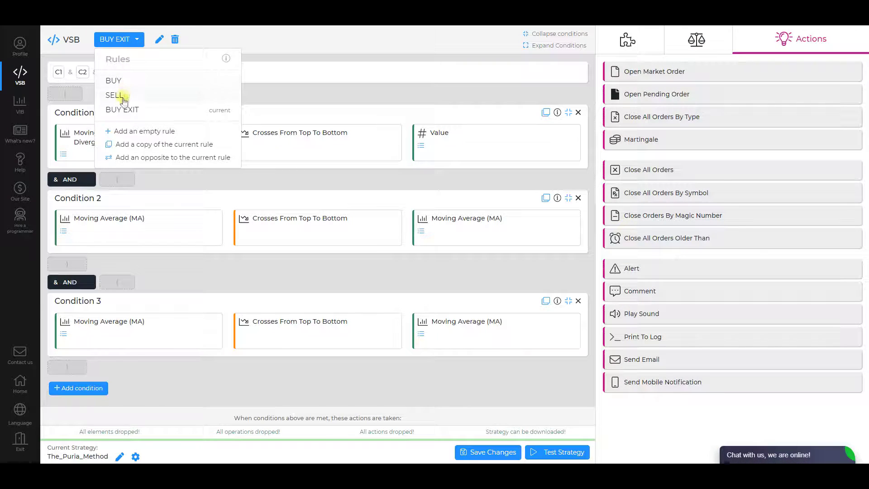
left_click(125, 131)
left_click(149, 39)
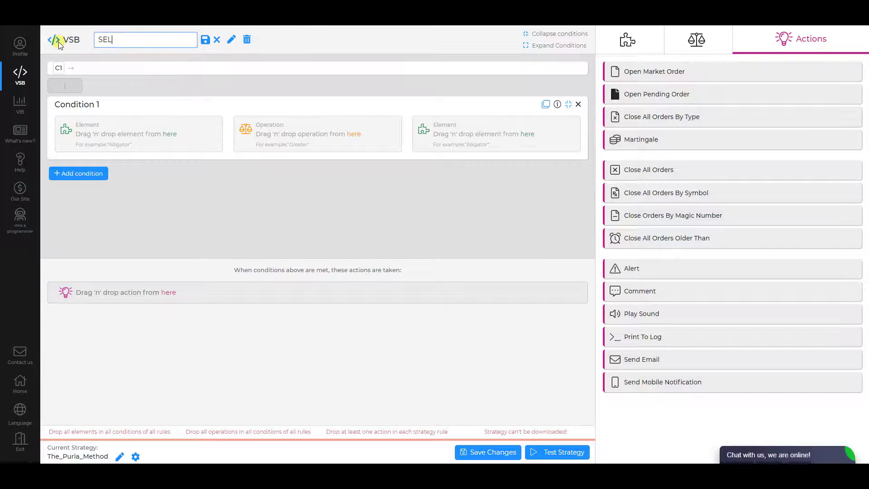
Step: Name the rule SELL EXIT and put a MACD with periods 15, 26 and 1 into Condition 1
left_click(204, 43)
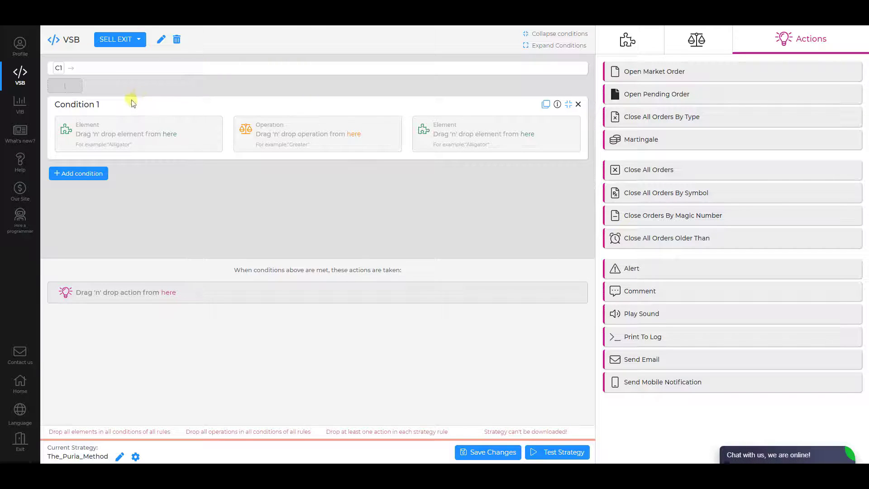
left_click(136, 149)
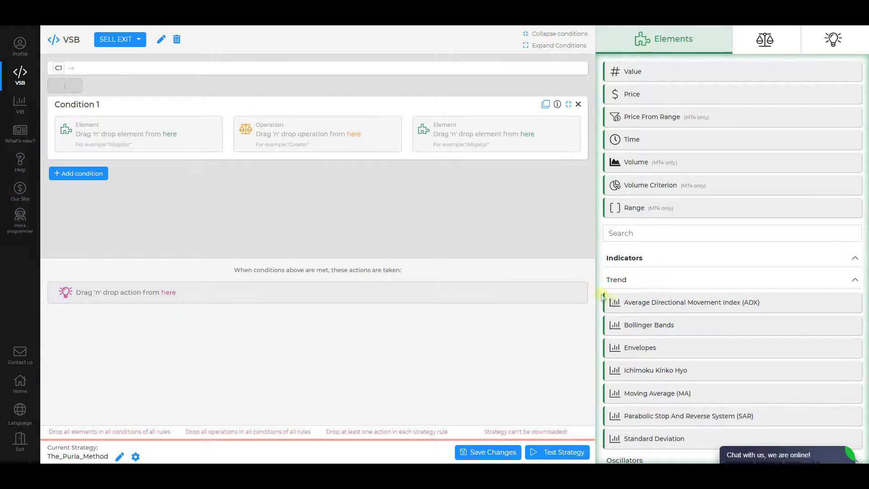
scroll(679, 317, "down", 6)
scroll(695, 289, "down", 3)
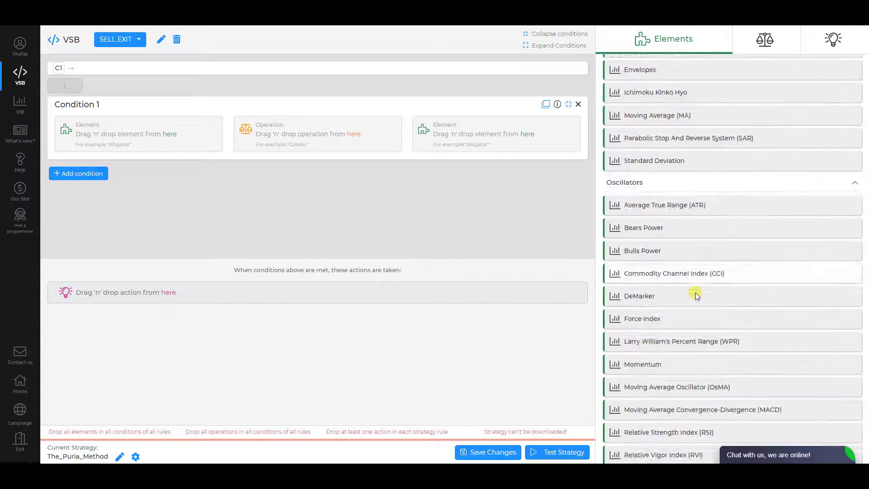
left_click_drag(372, 178, 192, 129)
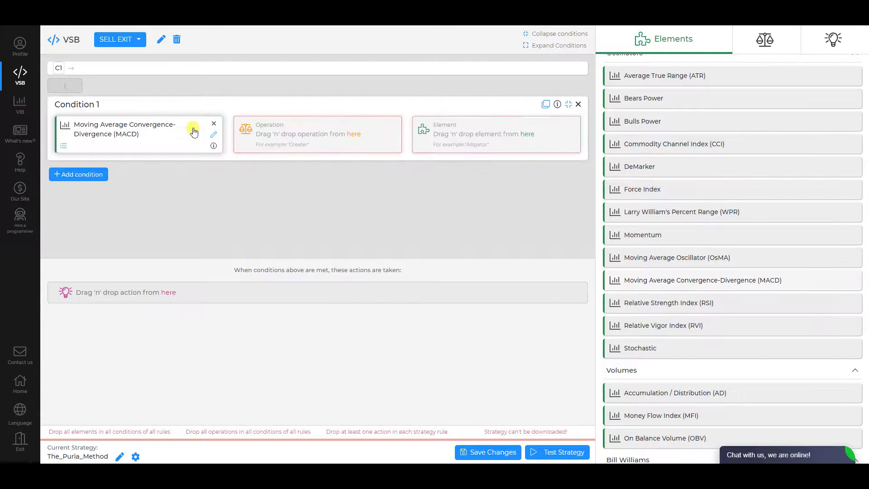
left_click(211, 135)
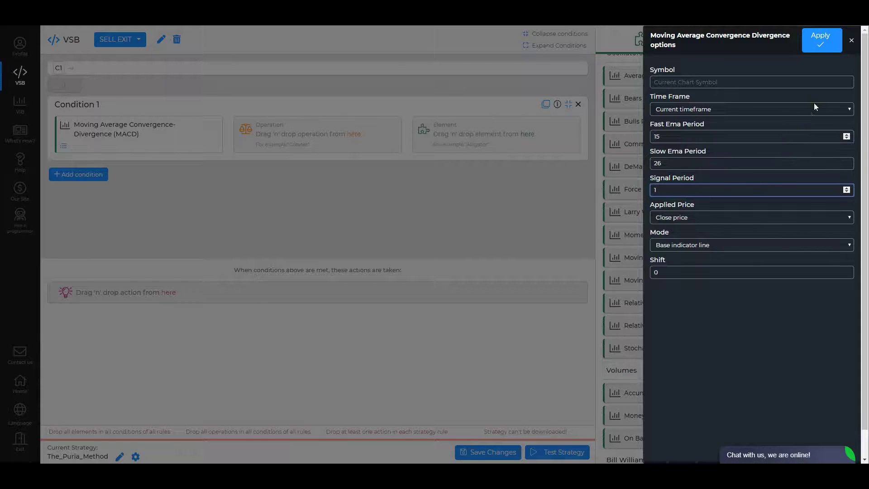
left_click(809, 53)
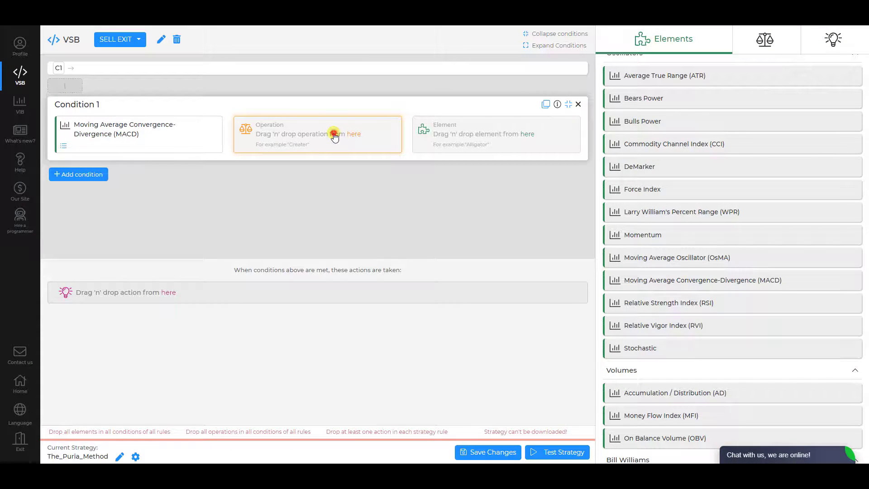
Step: Make the MACD cross from bottom to top a Value, and add an AND-joined Condition 2
left_click(334, 136)
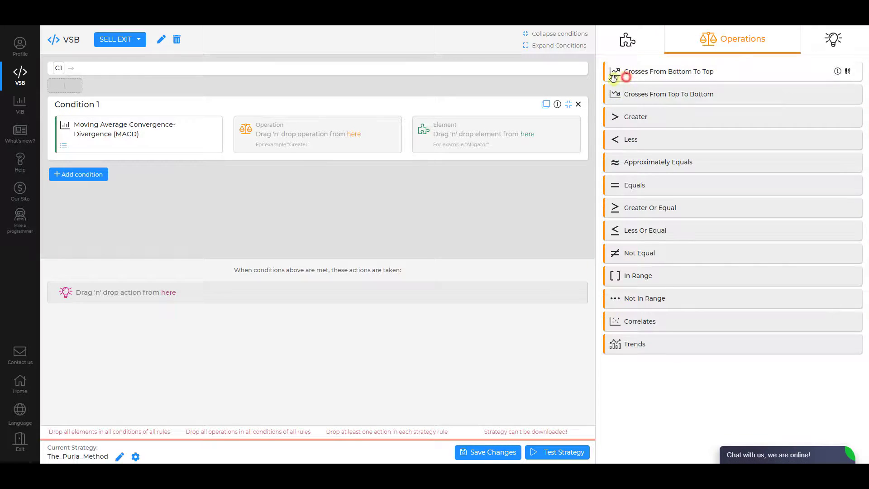
left_click_drag(624, 72, 350, 115)
left_click_drag(309, 144, 310, 142)
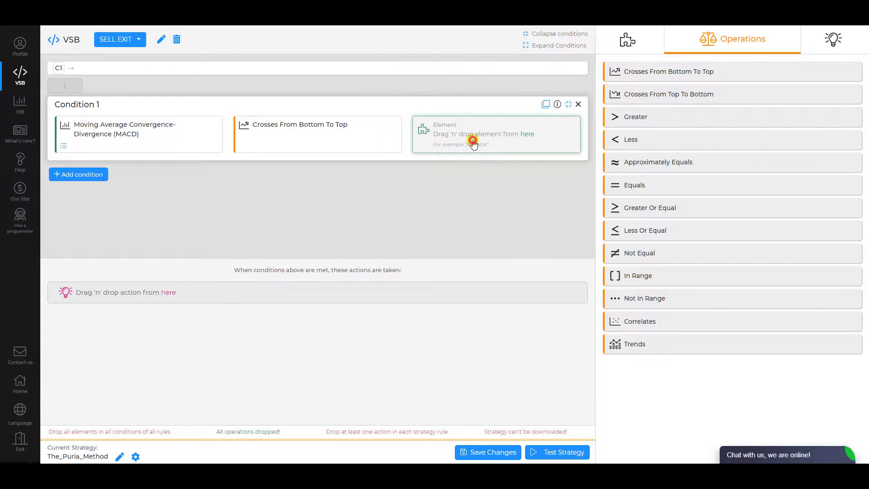
left_click(470, 140)
left_click_drag(657, 74, 500, 136)
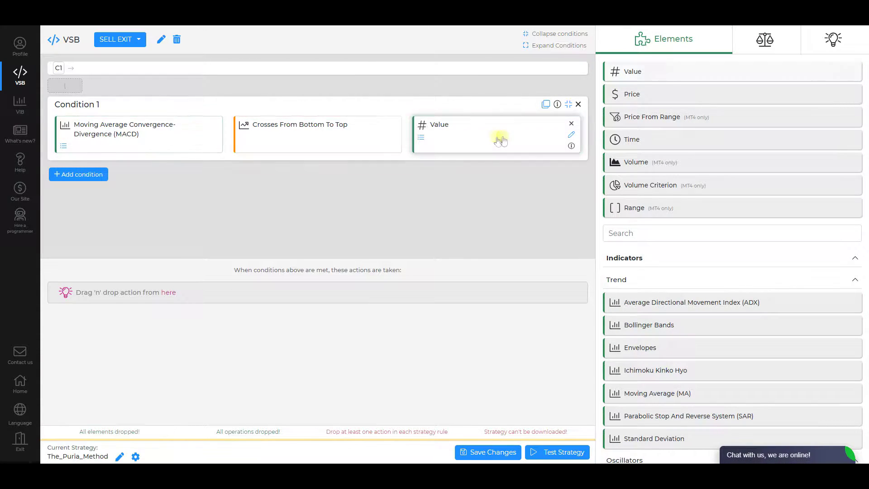
left_click(87, 174)
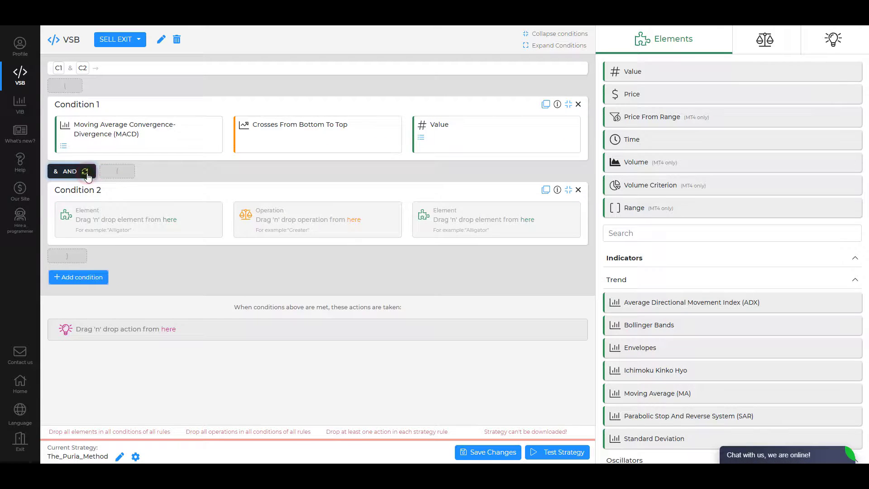
Step: Start Condition 2 with a 5-period exponential Moving Average crossing from bottom to top
left_click_drag(650, 393, 215, 223)
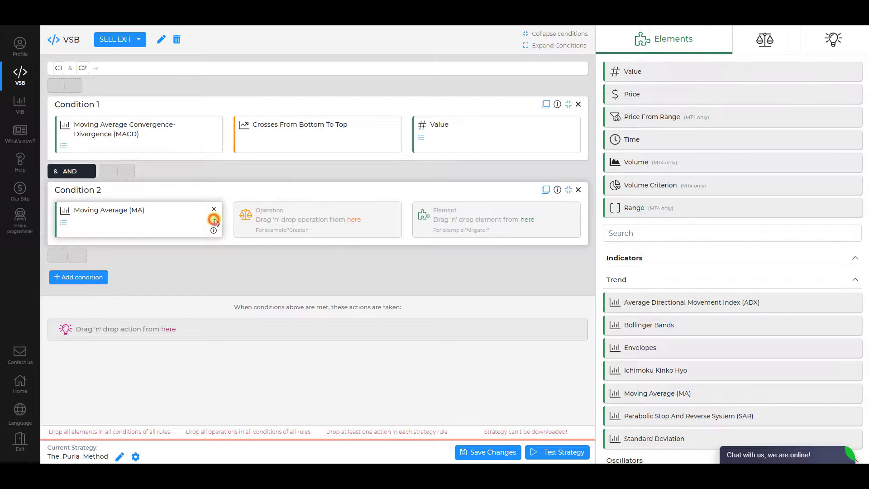
left_click(214, 219)
type("5")
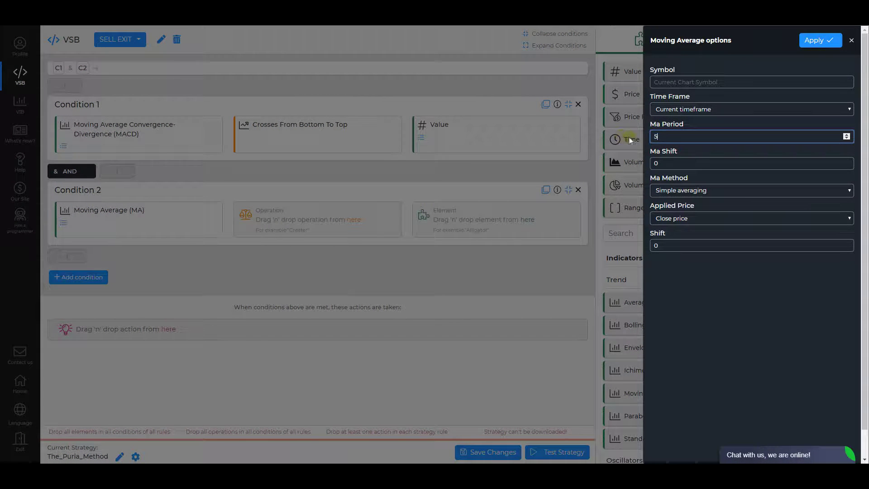
left_click(683, 191)
left_click(683, 207)
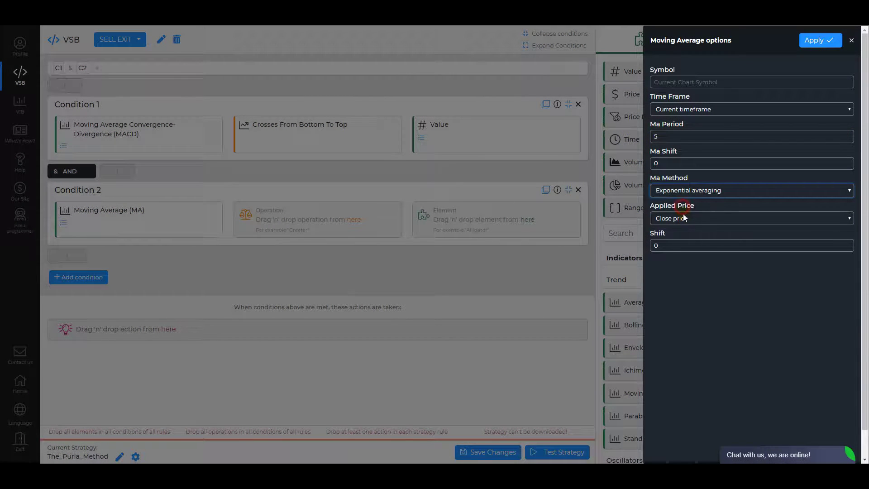
left_click(813, 41)
left_click(326, 223)
left_click_drag(661, 72, 346, 232)
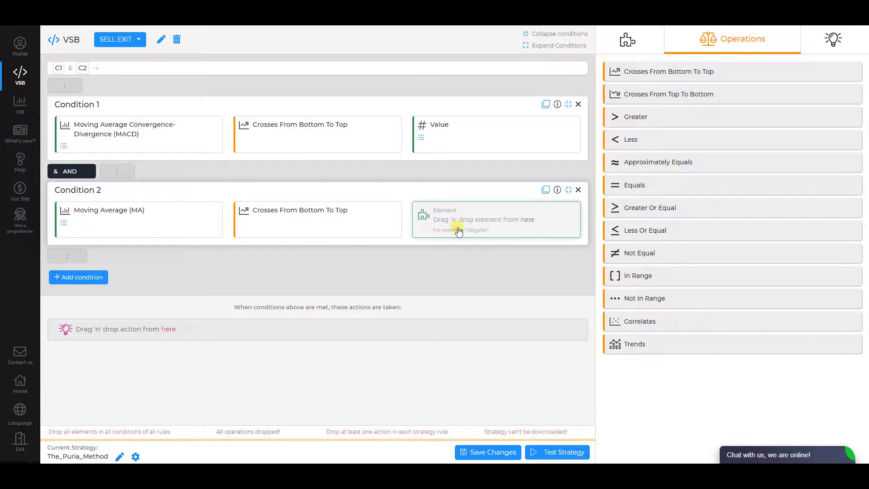
Step: Compare it to an 85-period linear-weighted minimum-price Moving Average, then add Condition 3
left_click(538, 221)
left_click_drag(679, 393, 502, 222)
left_click(570, 220)
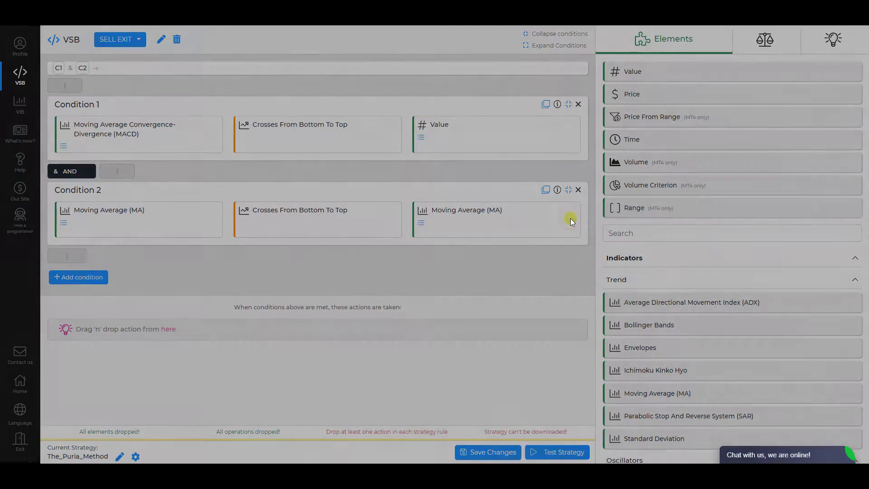
double_click(673, 159)
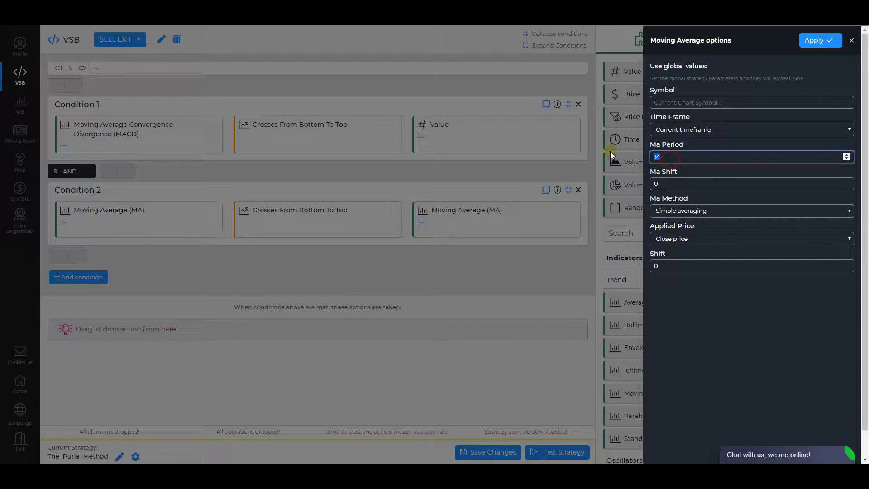
type("85")
left_click(684, 212)
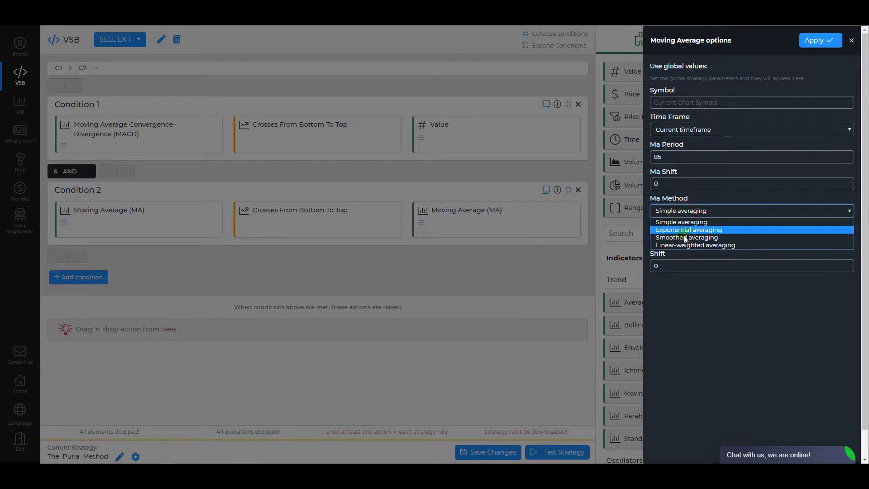
left_click(686, 247)
left_click(684, 242)
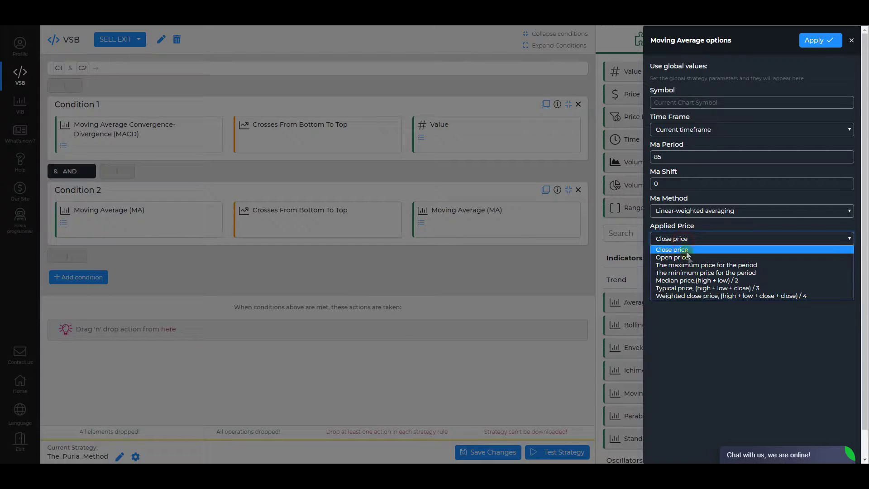
left_click(692, 272)
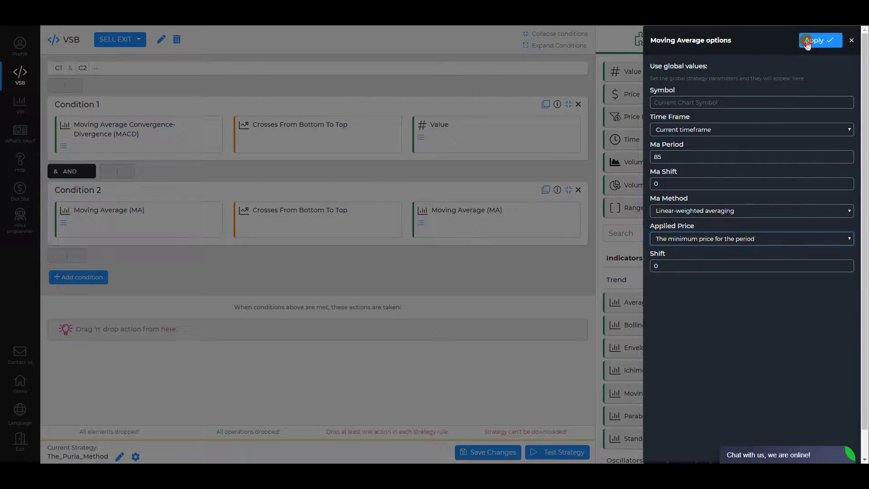
left_click(807, 41)
left_click(78, 276)
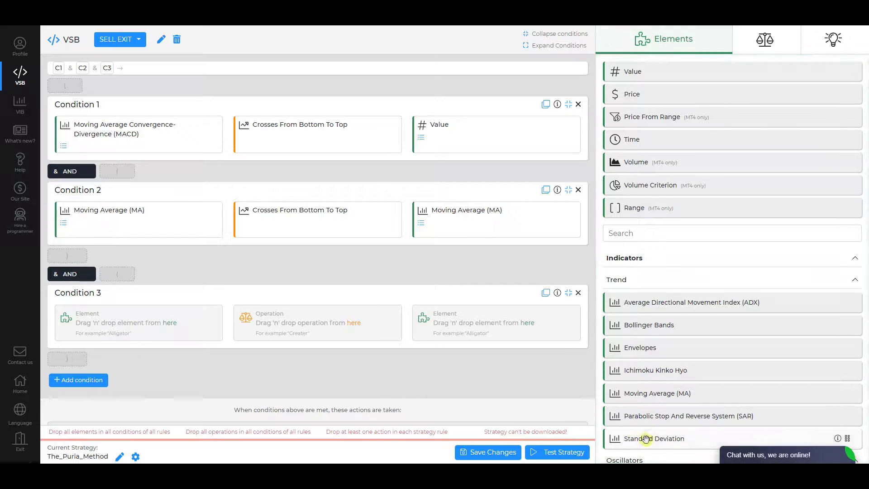
Step: Start Condition 3 with a 5-period exponential Moving Average crossing from bottom to top
left_click_drag(651, 392, 141, 312)
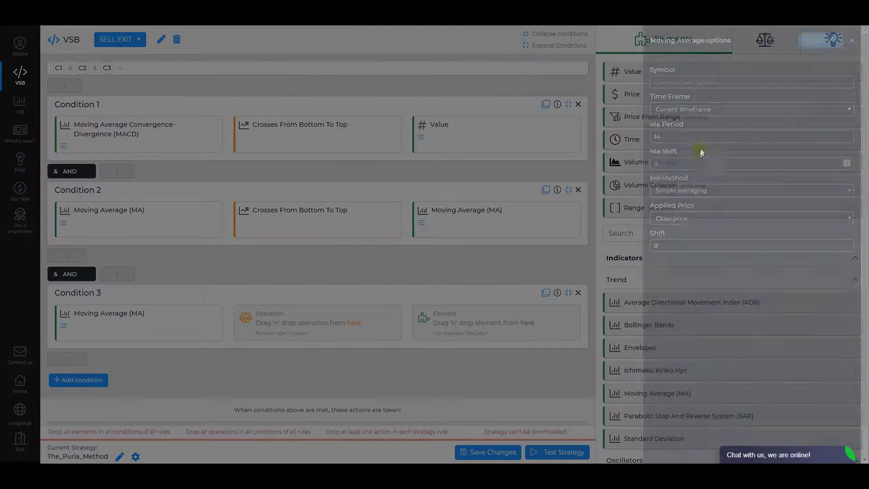
left_click(680, 190)
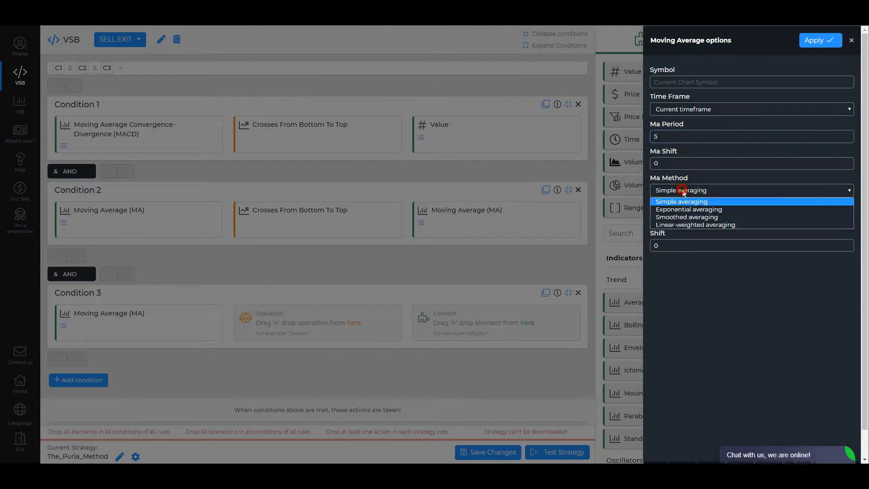
left_click(684, 211)
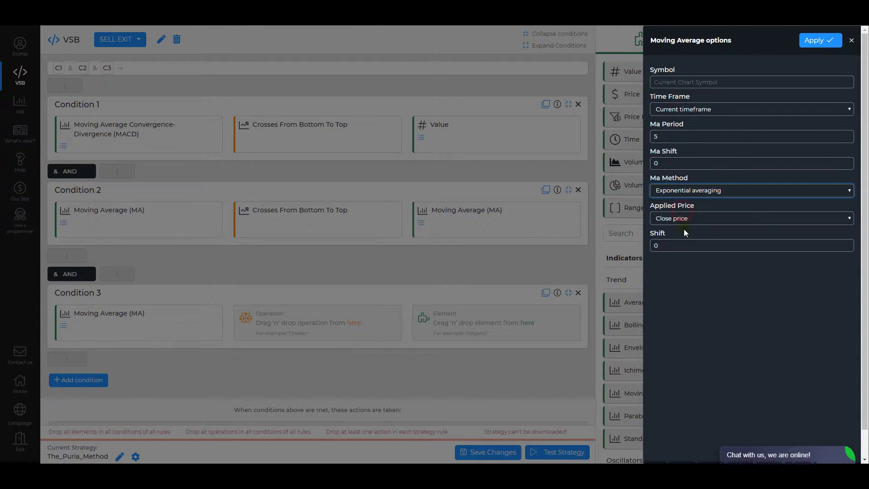
left_click(813, 40)
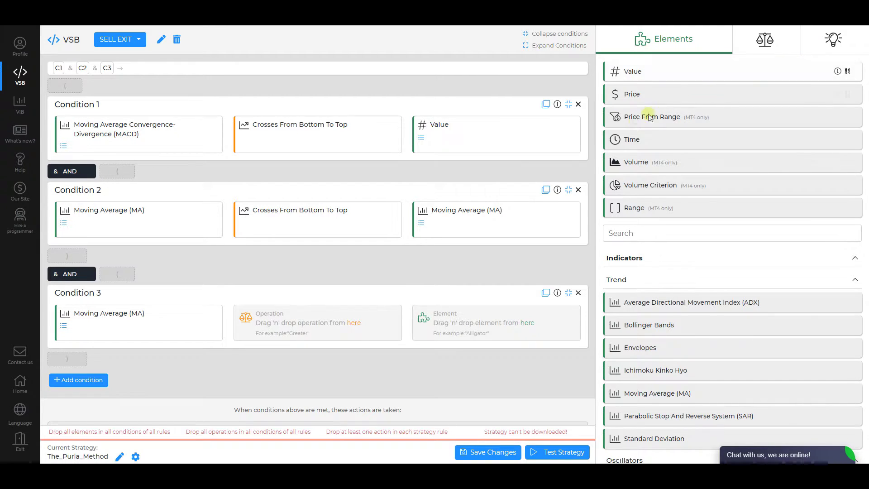
left_click(327, 320)
left_click_drag(642, 73, 330, 325)
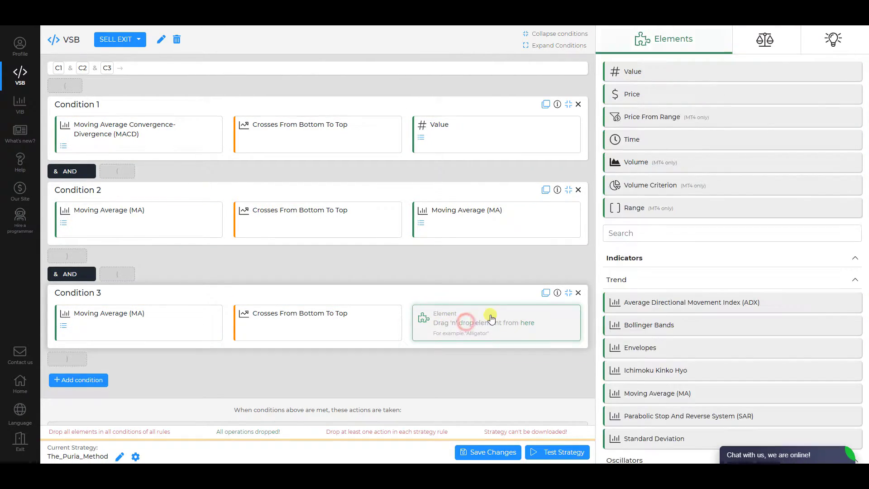
Step: Set Condition 3's target to an 85-period linear-weighted Moving Average of minimum prices
left_click_drag(658, 393, 524, 323)
left_click(574, 322)
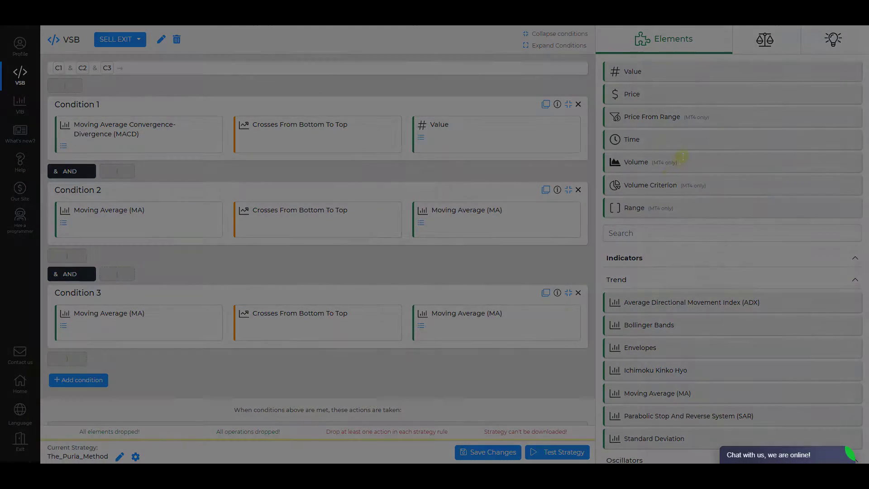
type("85")
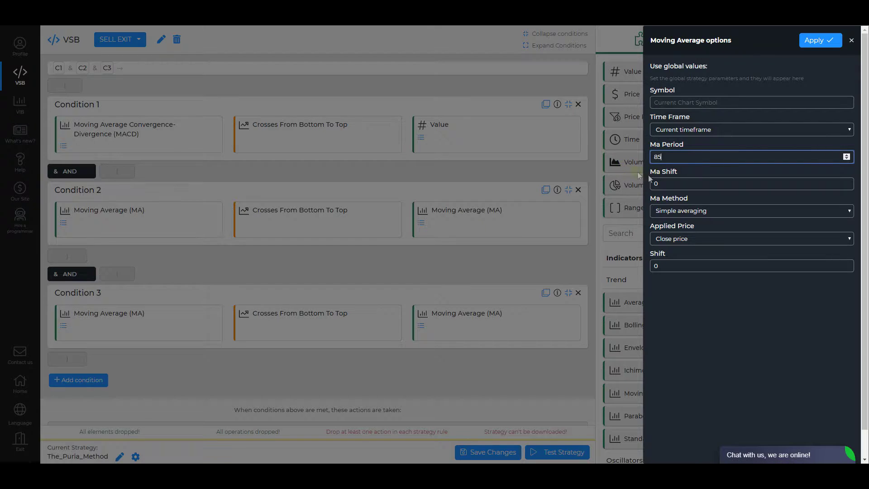
left_click(677, 211)
left_click(682, 245)
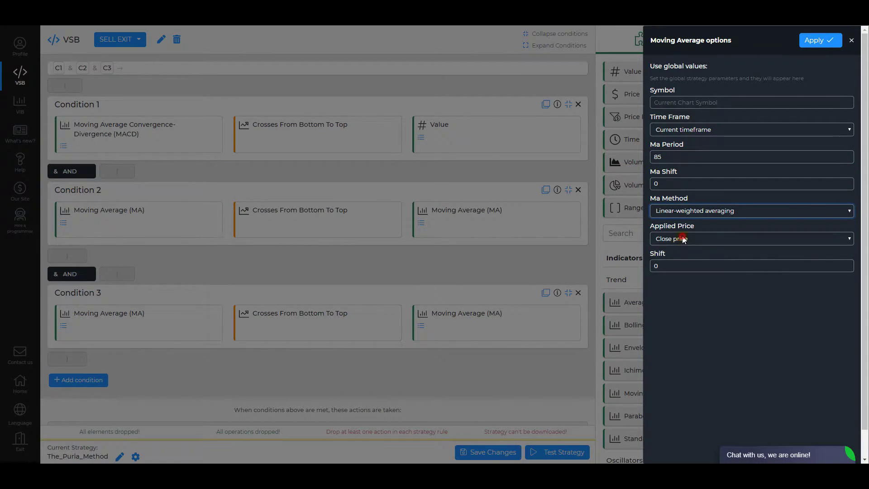
left_click(678, 239)
left_click(676, 243)
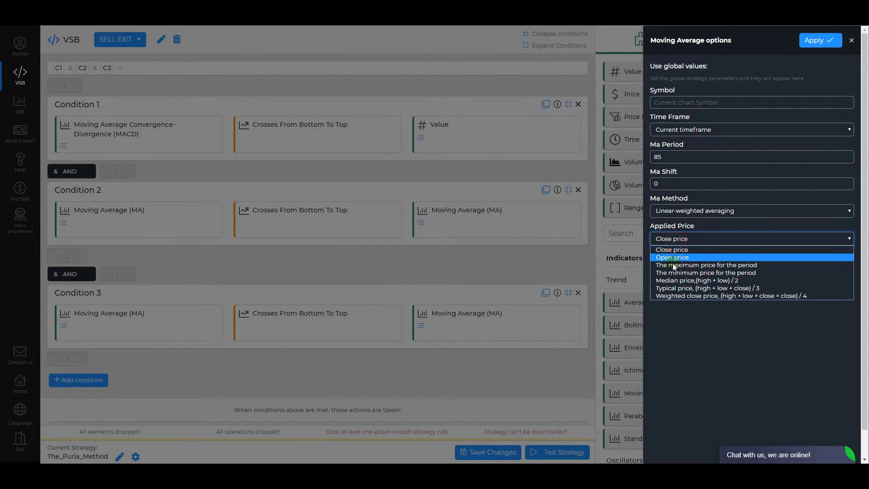
left_click(679, 271)
left_click(817, 40)
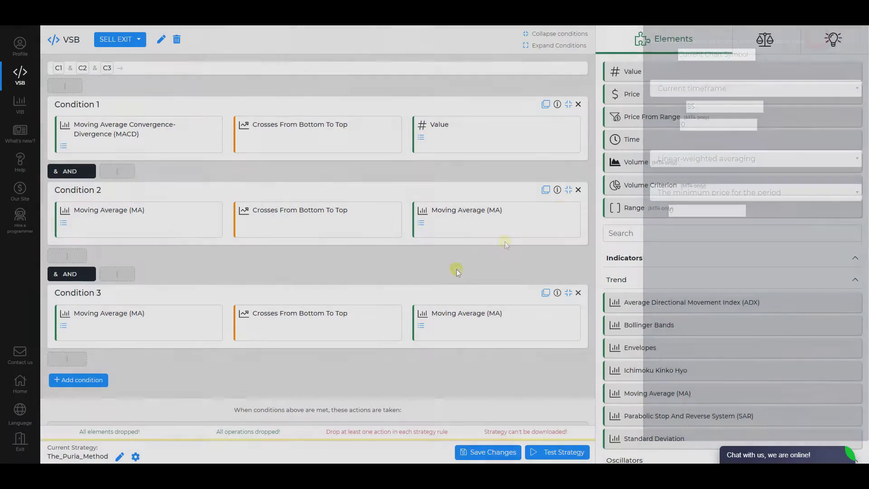
scroll(287, 409, "down", 3)
left_click(336, 303)
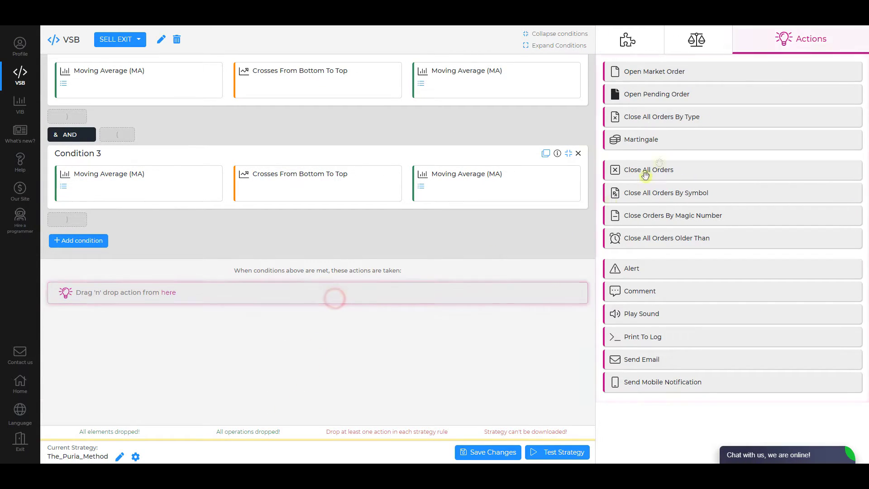
Step: Add a Close All Orders By Type action with operation type Sell to SELL EXIT
left_click_drag(682, 117, 432, 294)
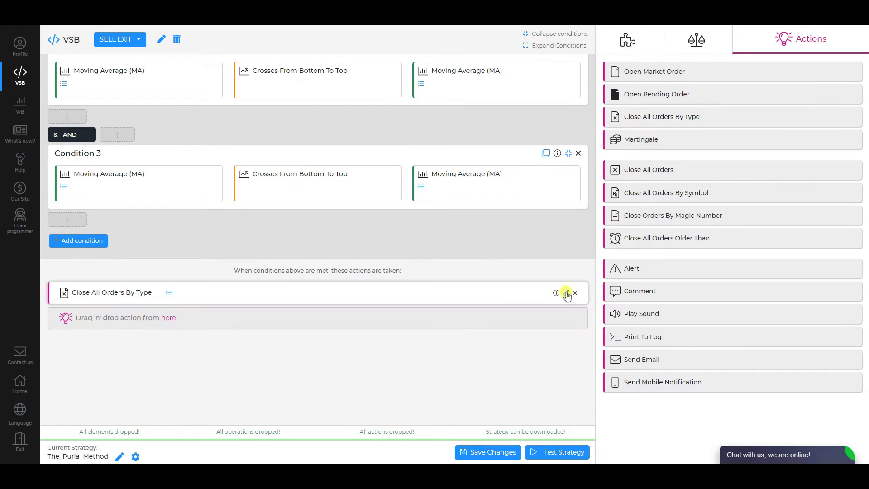
left_click(566, 293)
left_click(692, 89)
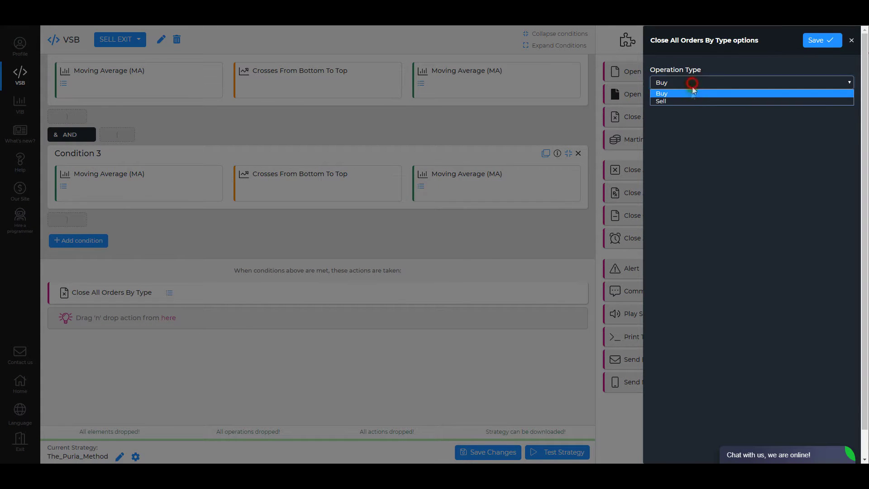
left_click(688, 101)
left_click(815, 41)
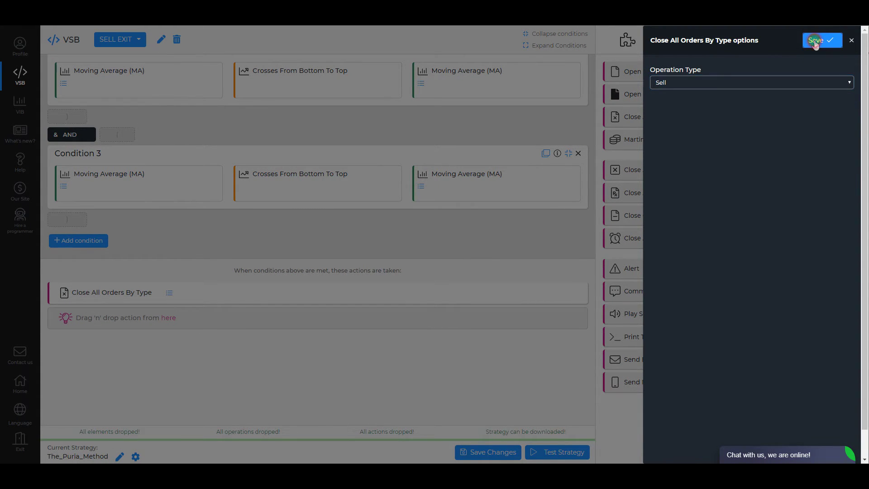